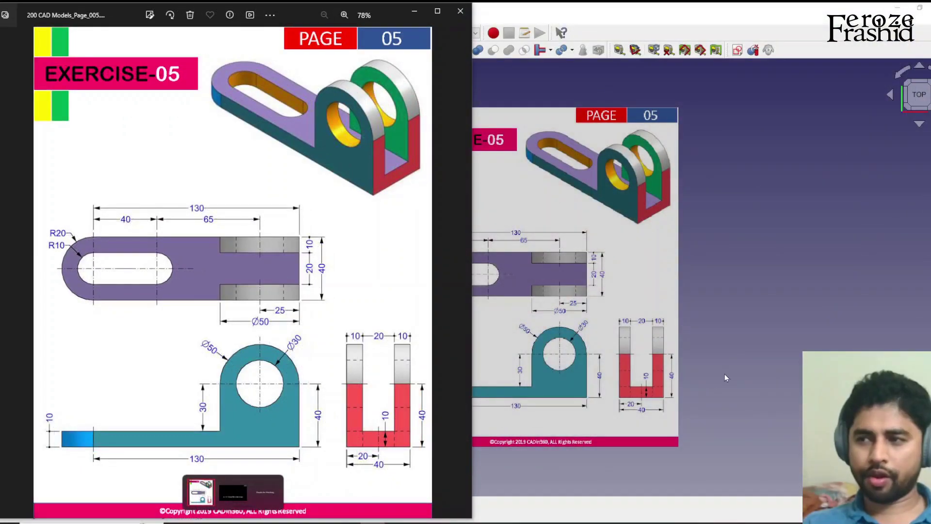
# Step: Calibrate the reference image against its 130 dimension, rescaling it to about 251 × 310 mm
pyautogui.click(748, 339)
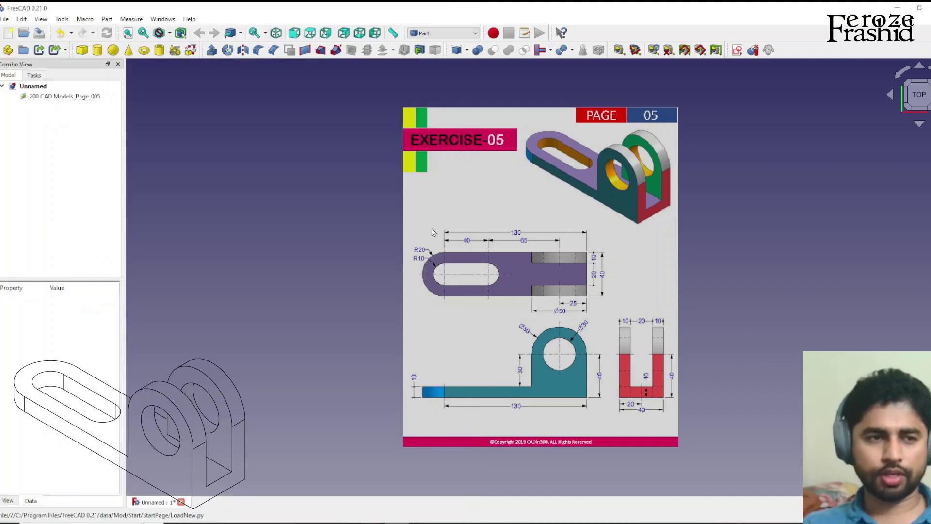
pyautogui.scroll(2, 564, 298)
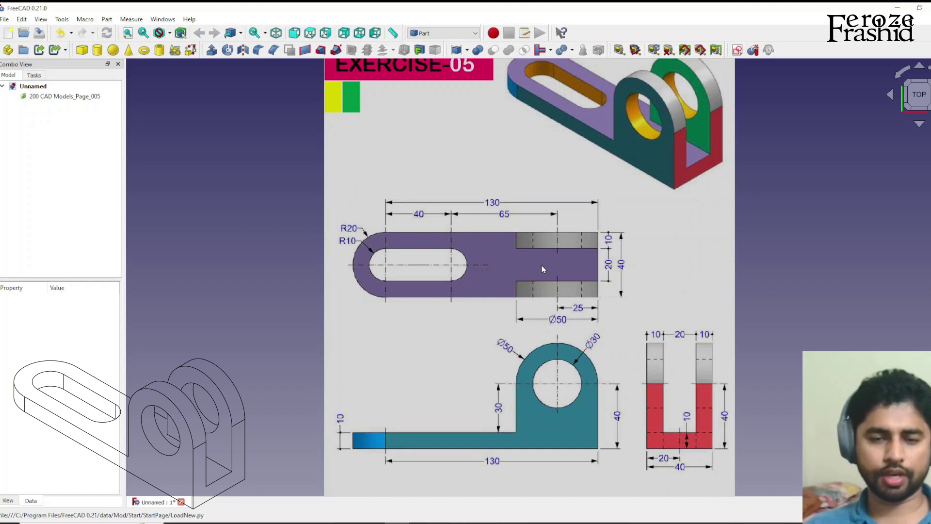
pyautogui.doubleClick(86, 97)
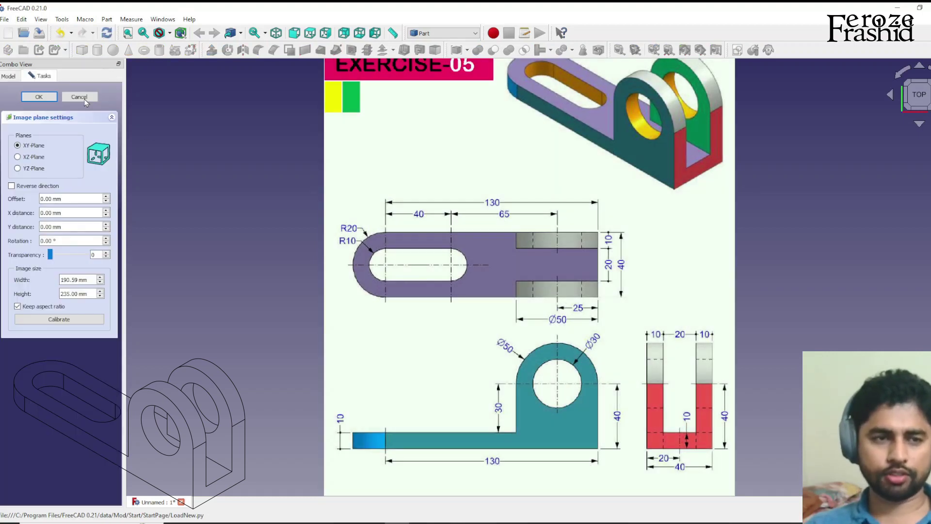
pyautogui.click(59, 320)
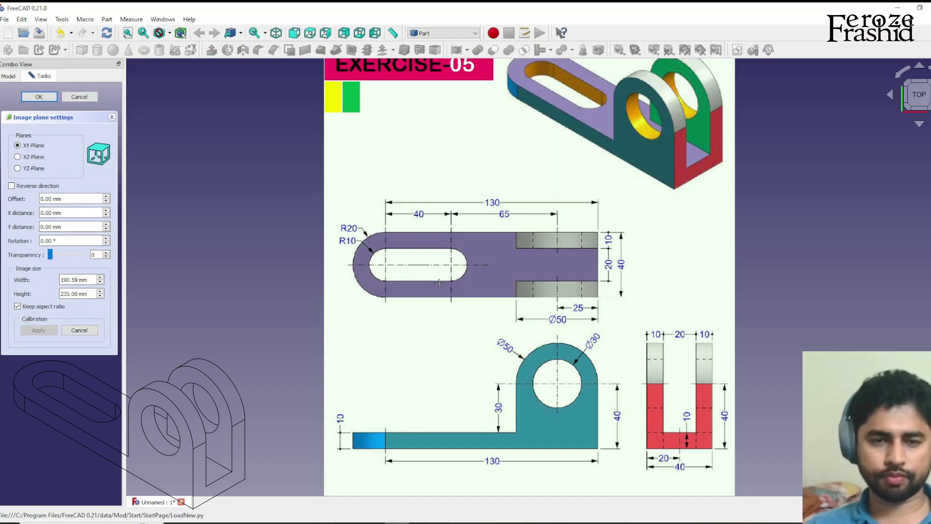
pyautogui.scroll(4, 388, 202)
pyautogui.scroll(3, 388, 203)
pyautogui.click(306, 228)
pyautogui.scroll(-4, 485, 268)
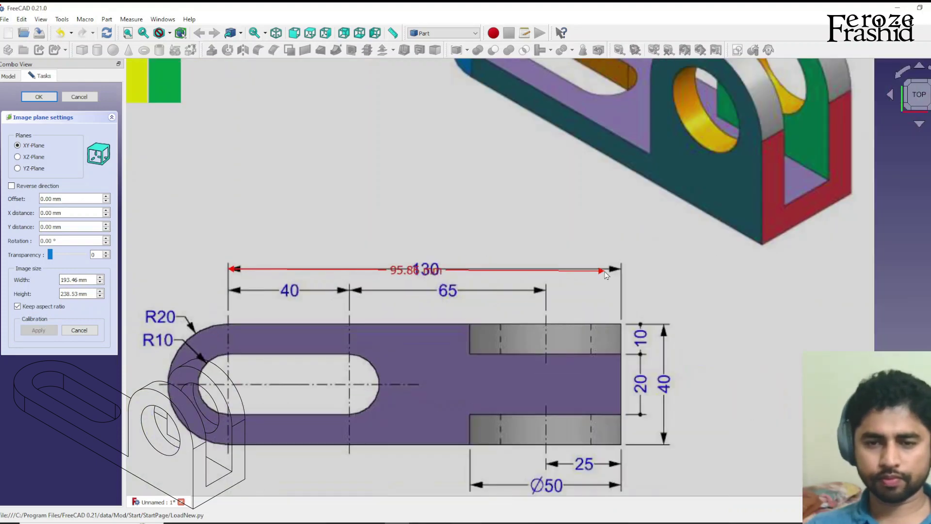
pyautogui.scroll(5, 650, 269)
pyautogui.click(650, 267)
pyautogui.scroll(-3, 709, 296)
pyautogui.write('130')
pyautogui.press('Return')
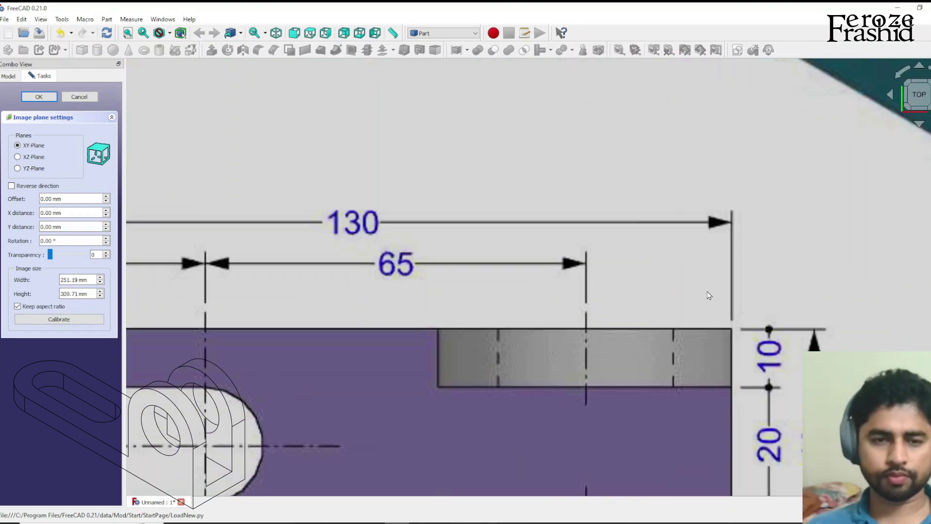
pyautogui.press('Return')
pyautogui.scroll(-5, 146, 293)
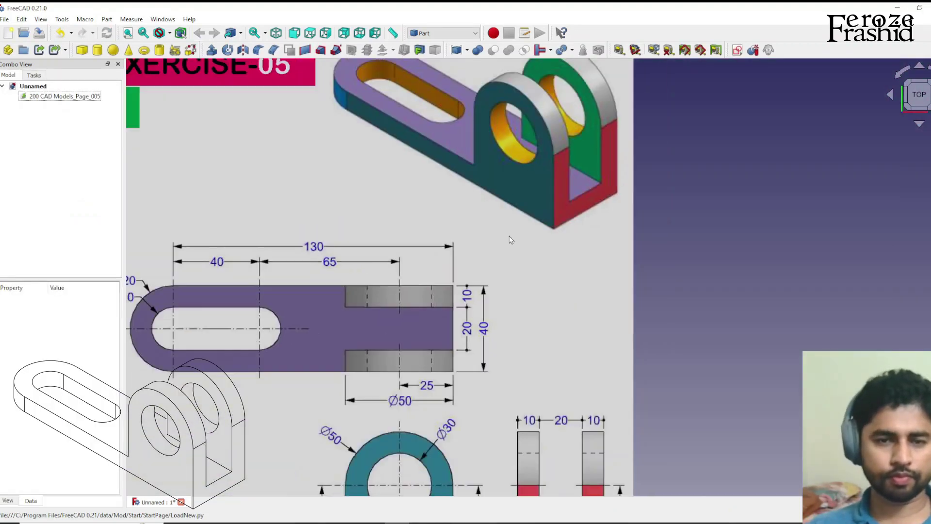
# Step: Transform the drawing image so the slot's left-end centre sits exactly on the origin
pyautogui.click(303, 287)
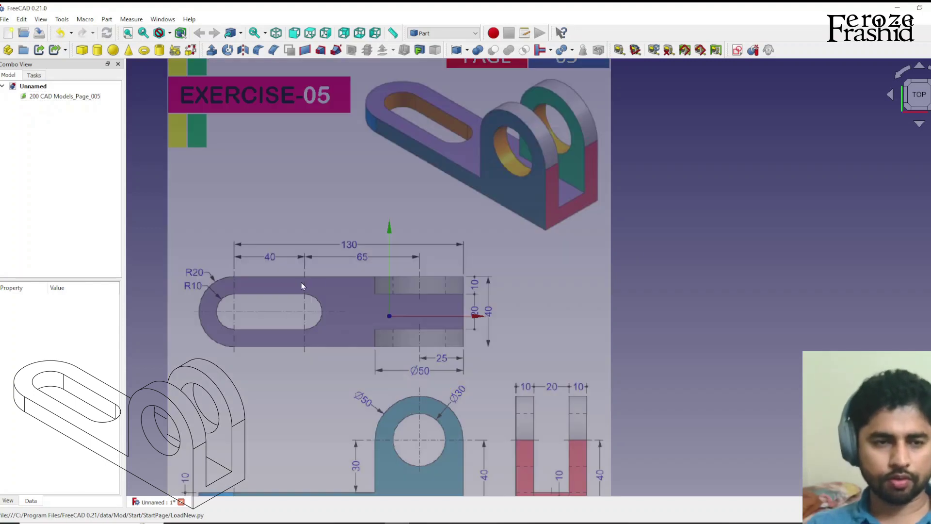
pyautogui.click(63, 96)
pyautogui.rightClick(63, 96)
pyautogui.click(77, 109)
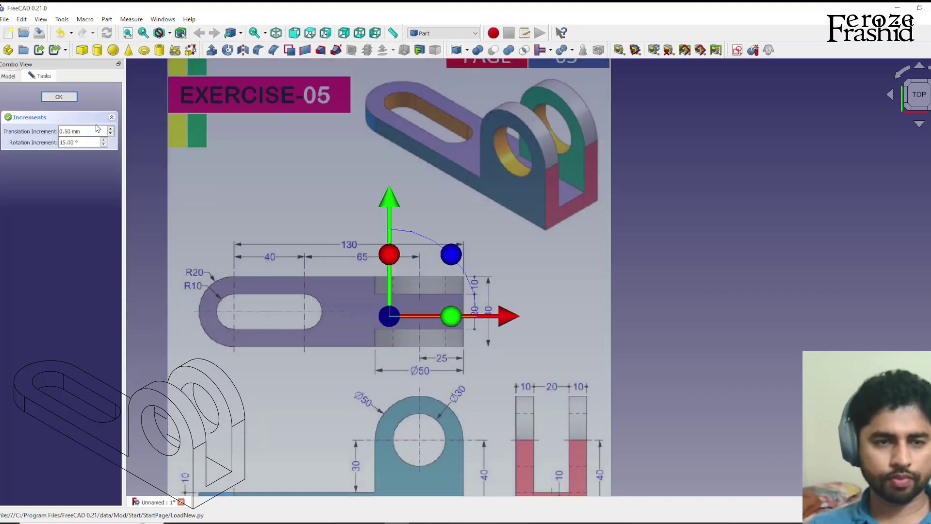
pyautogui.moveTo(510, 319); pyautogui.dragTo(666, 311)
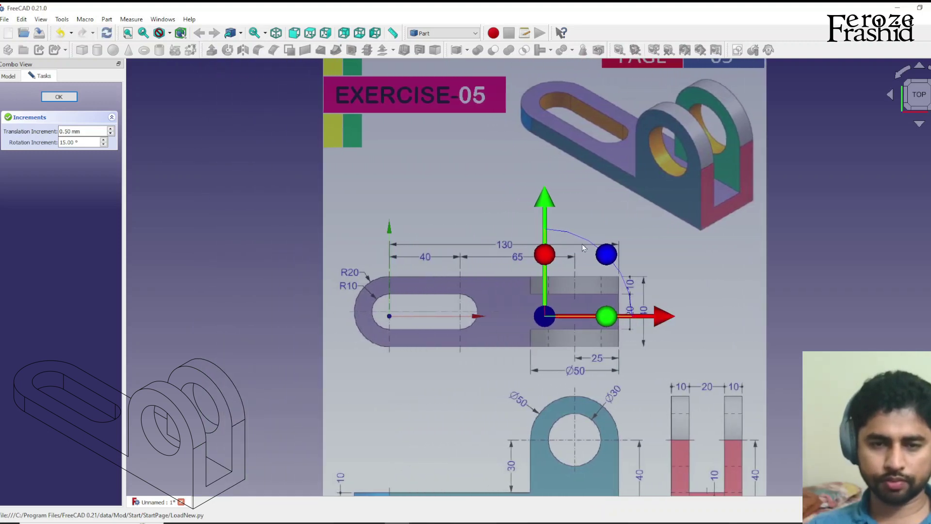
pyautogui.moveTo(546, 208); pyautogui.dragTo(545, 214)
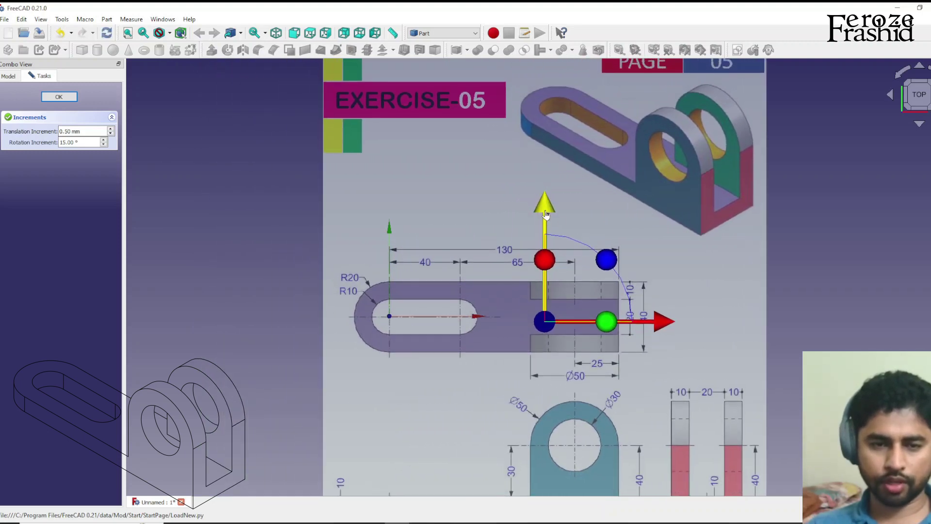
pyautogui.scroll(5, 385, 324)
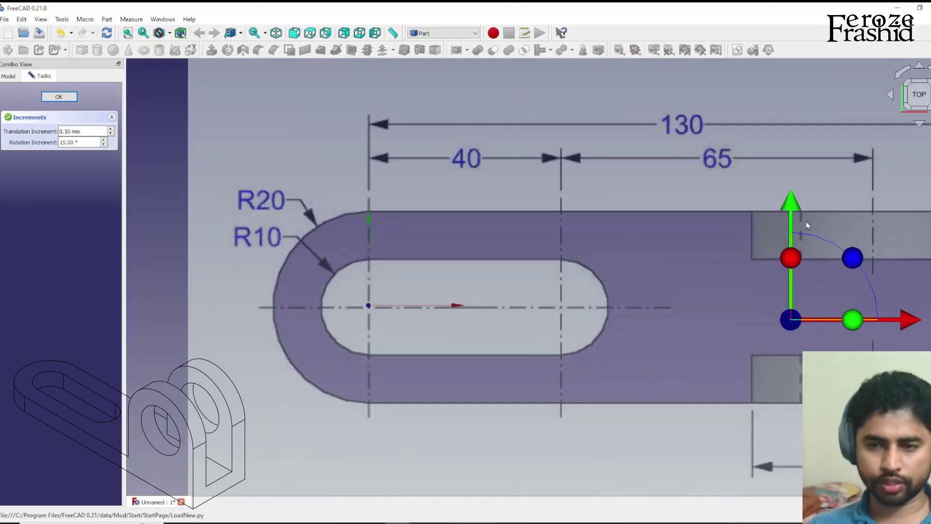
pyautogui.moveTo(795, 208); pyautogui.dragTo(796, 205)
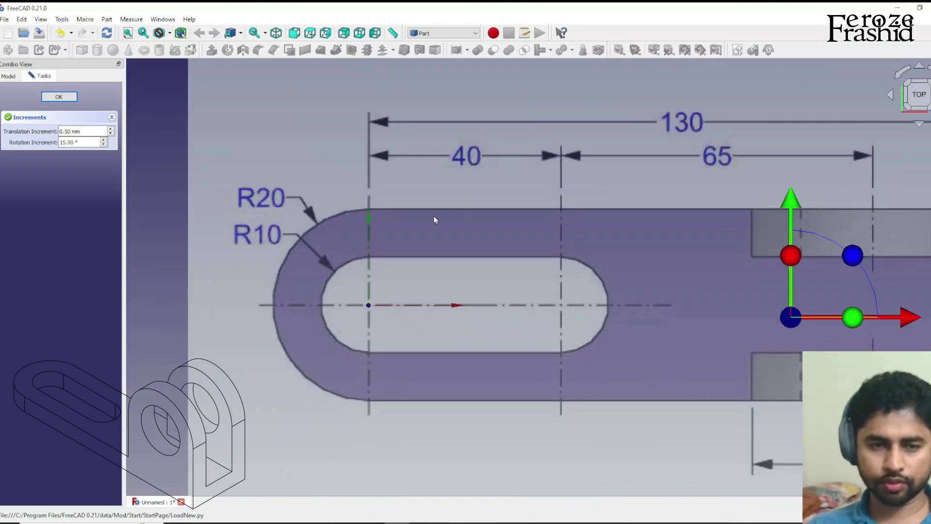
pyautogui.click(59, 97)
pyautogui.scroll(-4, 439, 255)
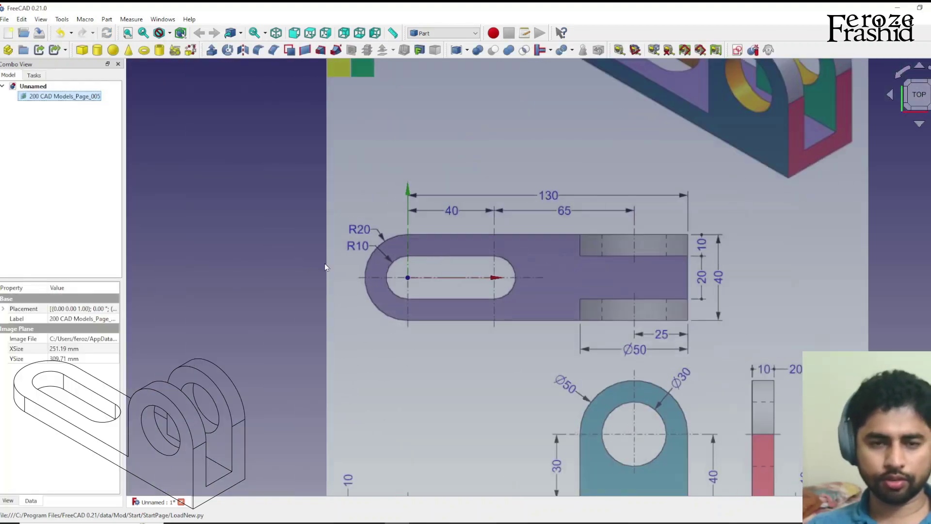
pyautogui.scroll(-4, 278, 257)
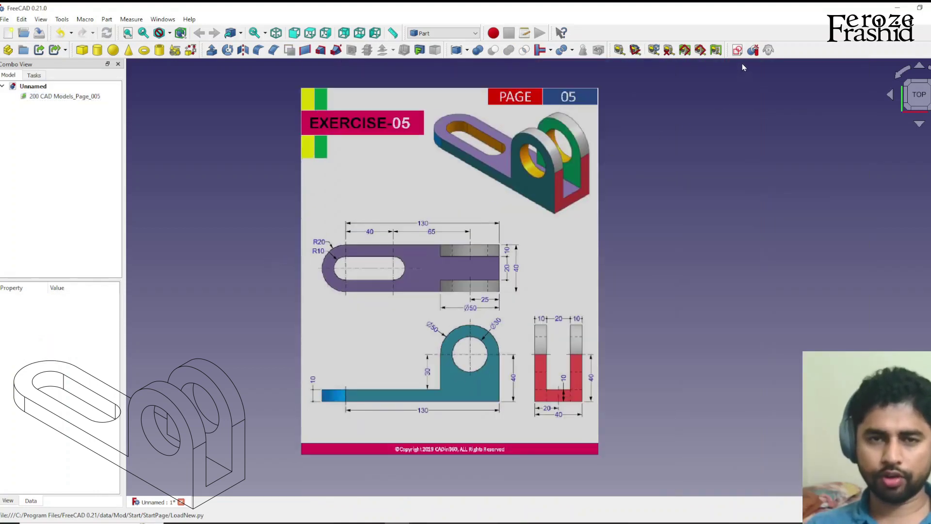
pyautogui.click(737, 50)
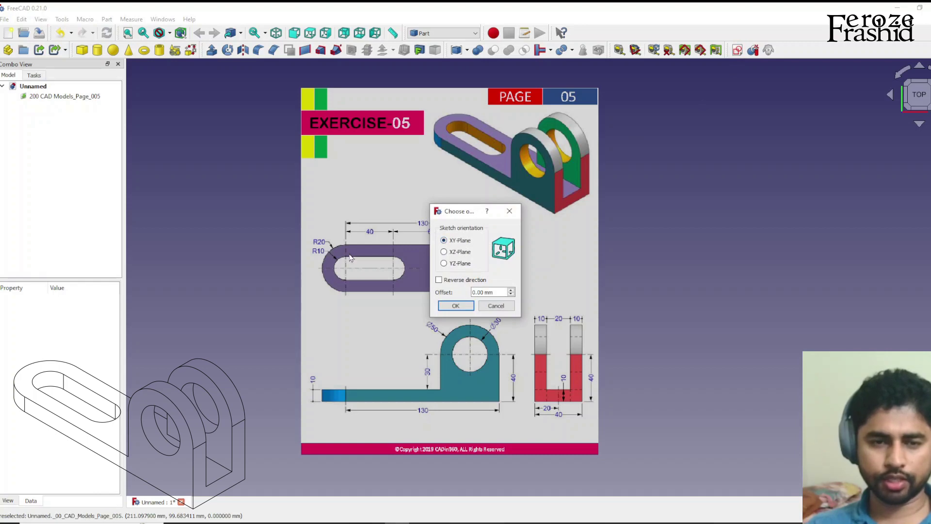
# Step: On the XY plane, draw an inner 40 mm slot and a larger outer slot from the origin
pyautogui.click(447, 304)
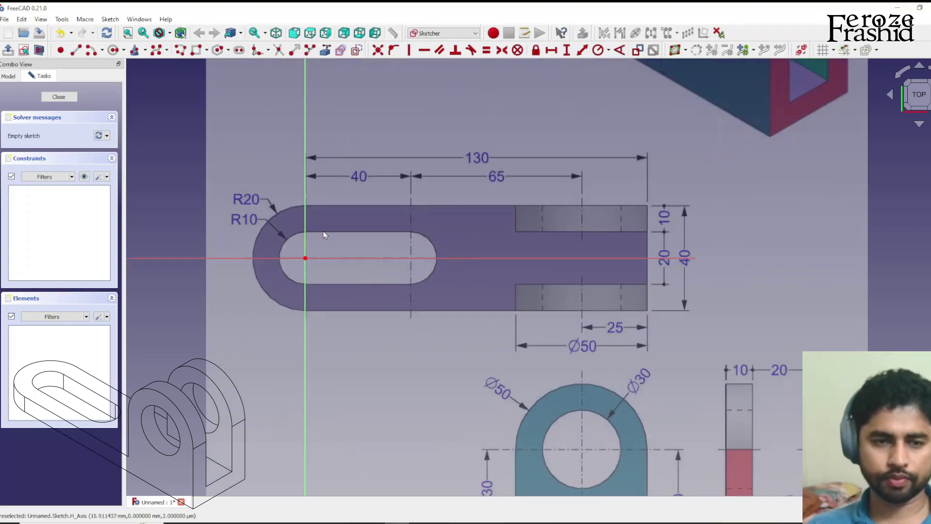
pyautogui.click(240, 50)
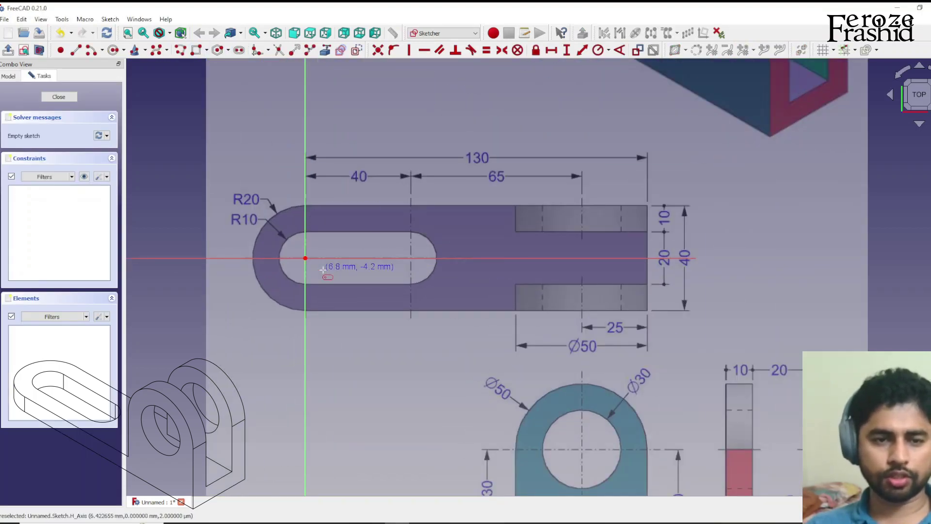
pyautogui.click(305, 258)
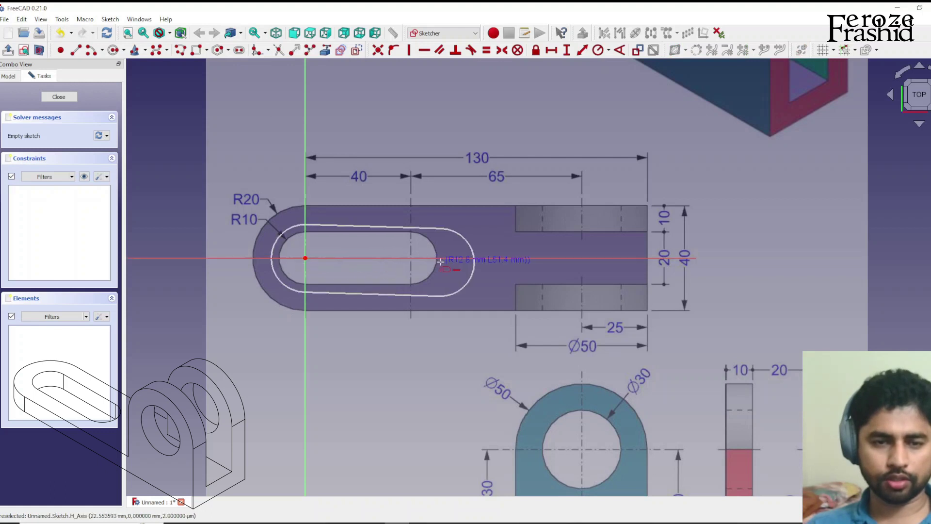
pyautogui.click(410, 257)
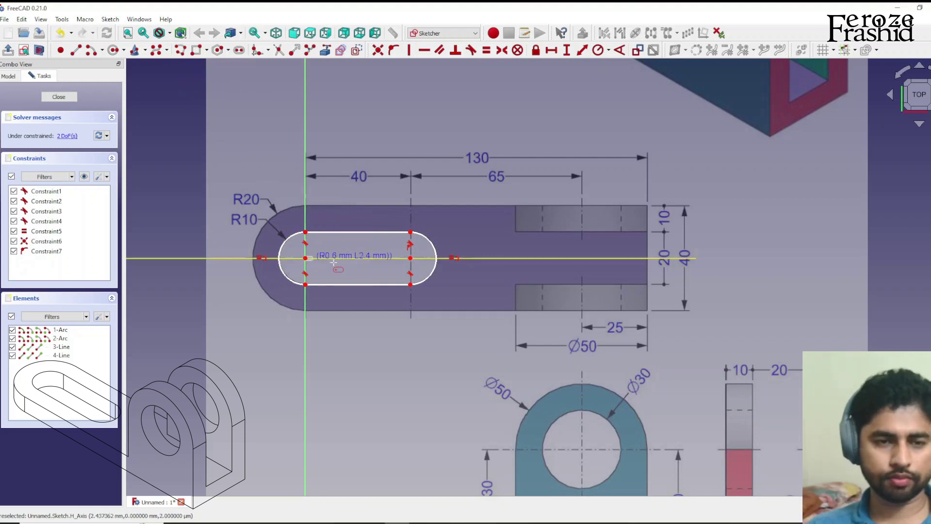
pyautogui.click(305, 257)
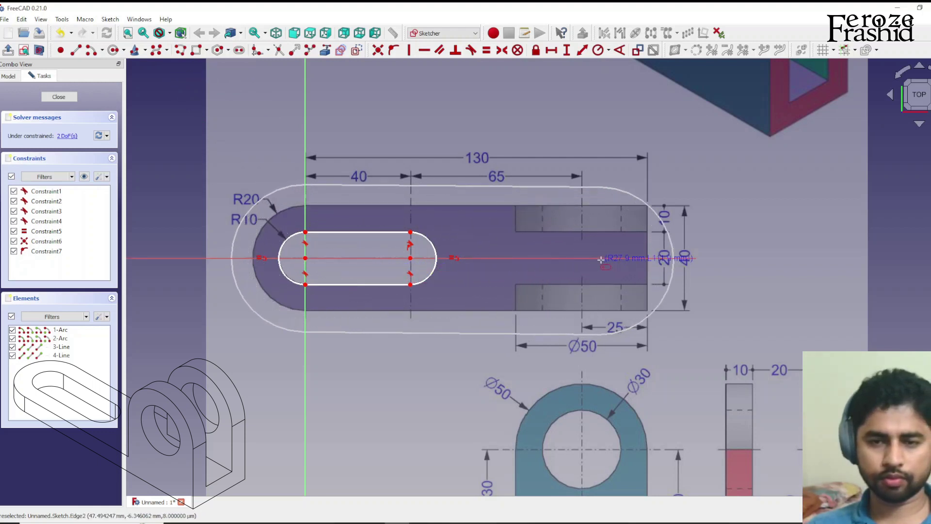
pyautogui.click(528, 259)
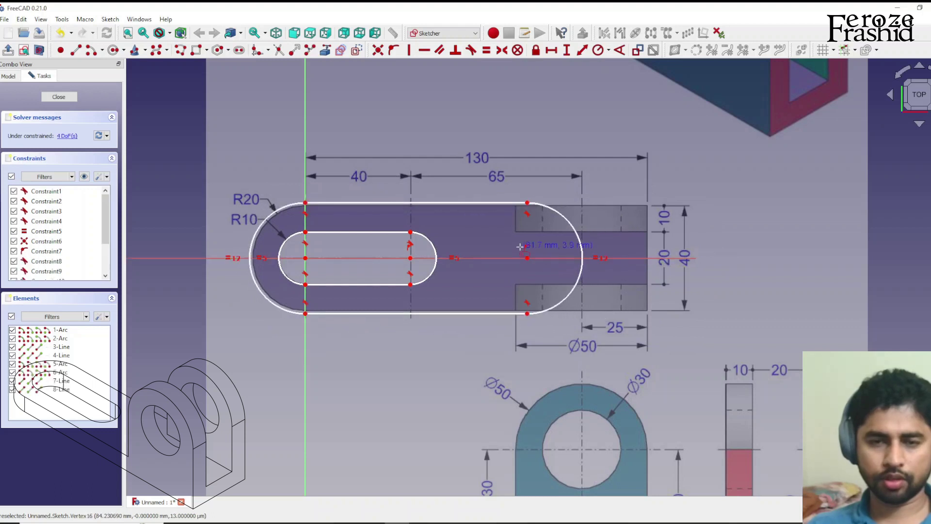
# Step: Delete the outer slot's right arc and extend its top and bottom lines to the 130 end
pyautogui.click(581, 248)
pyautogui.press('Delete')
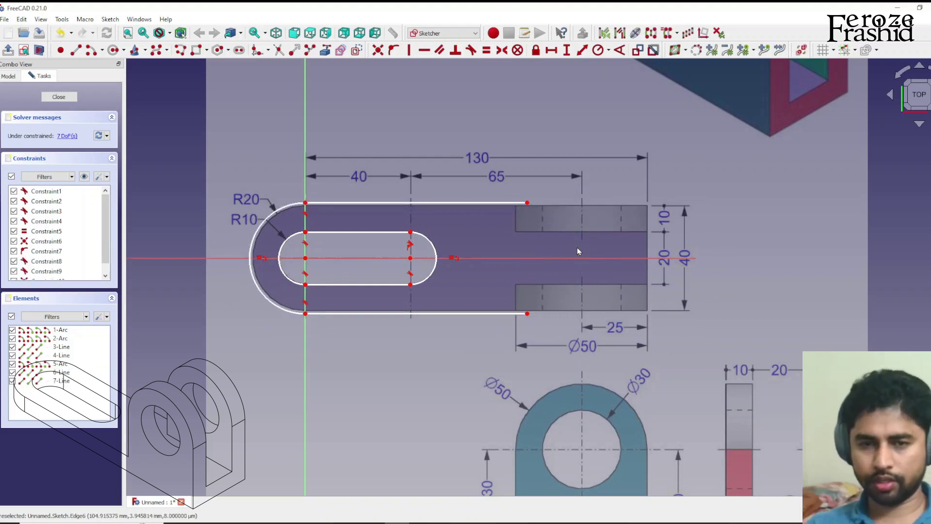
pyautogui.moveTo(527, 202); pyautogui.dragTo(645, 205)
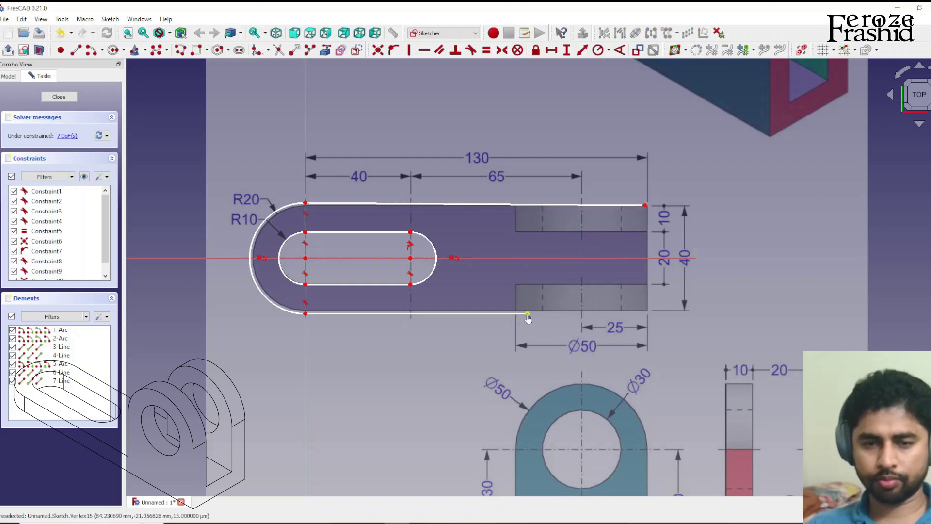
pyautogui.moveTo(526, 314); pyautogui.dragTo(649, 312)
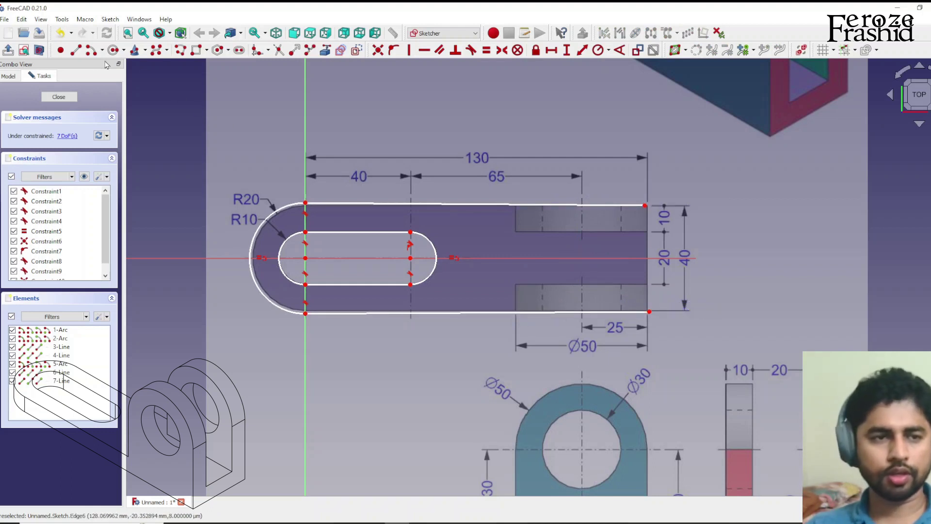
# Step: Close the outline with a vertical line between the top-right and bottom-right endpoints
pyautogui.click(76, 49)
pyautogui.click(645, 206)
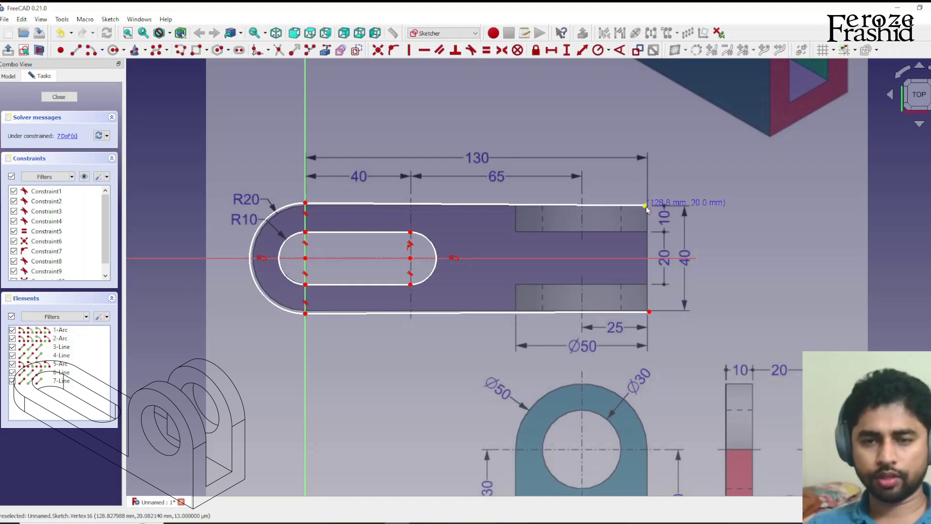
pyautogui.click(649, 312)
pyautogui.rightClick(665, 291)
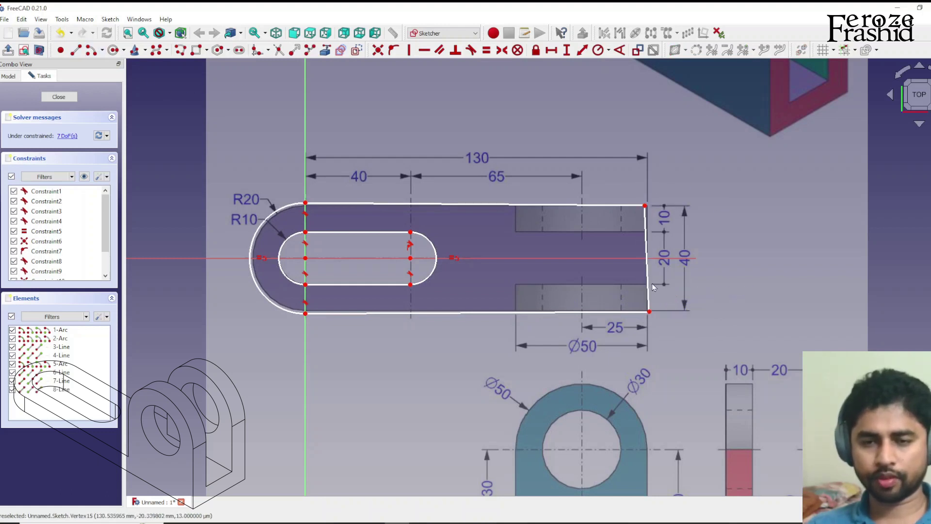
pyautogui.click(648, 286)
pyautogui.click(409, 52)
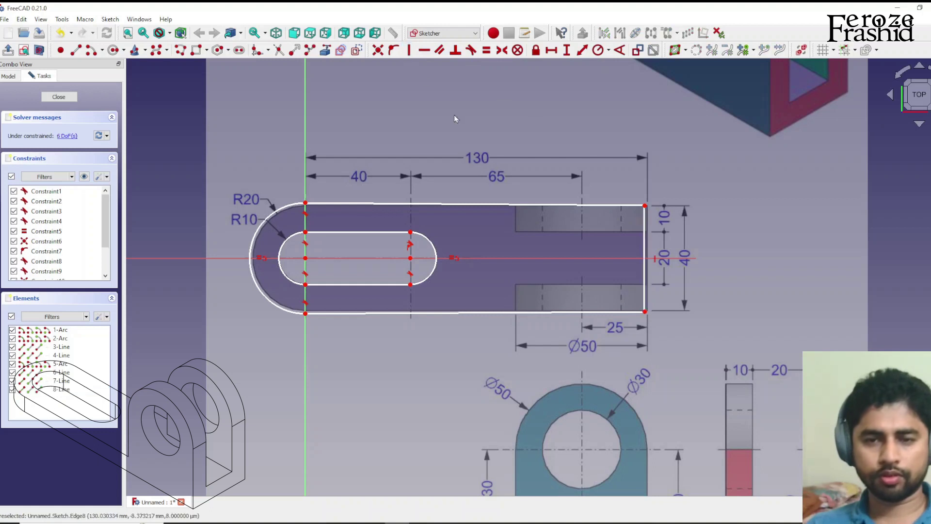
# Step: Constrain the right edge vertical, the top edge horizontal, and the top and bottom edges equal
pyautogui.click(548, 204)
pyautogui.click(425, 51)
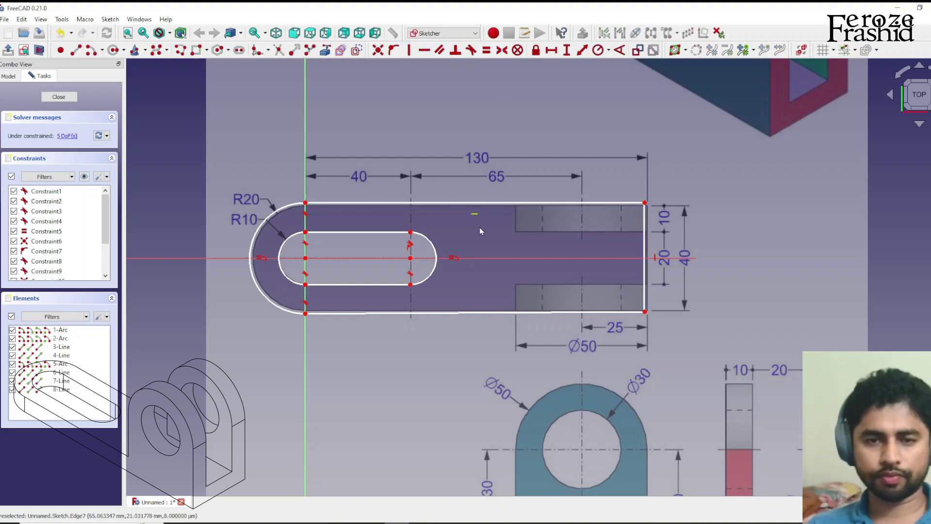
pyautogui.click(490, 312)
pyautogui.click(507, 203)
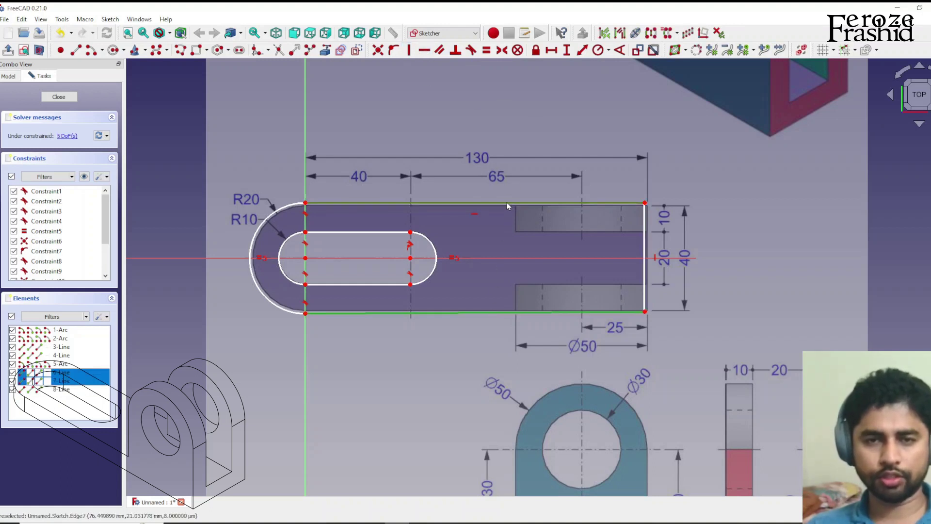
pyautogui.click(487, 51)
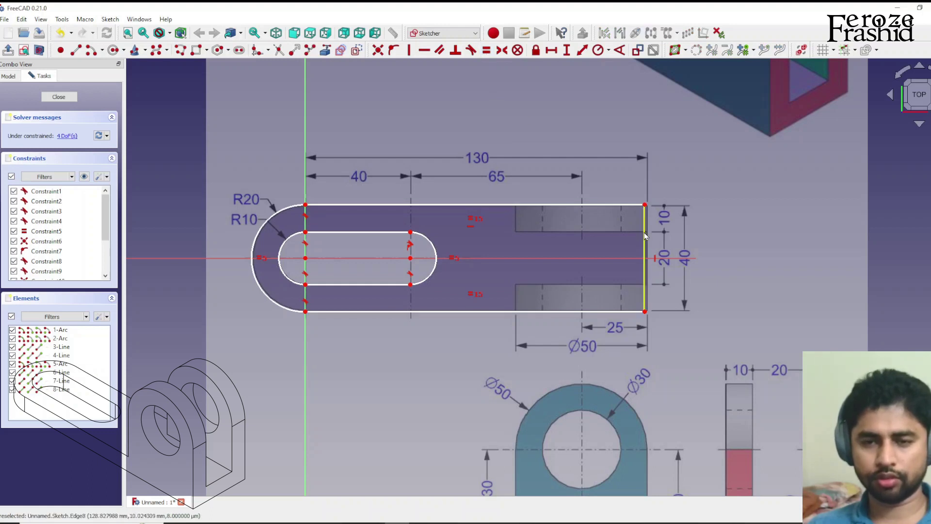
pyautogui.moveTo(645, 236); pyautogui.dragTo(649, 237)
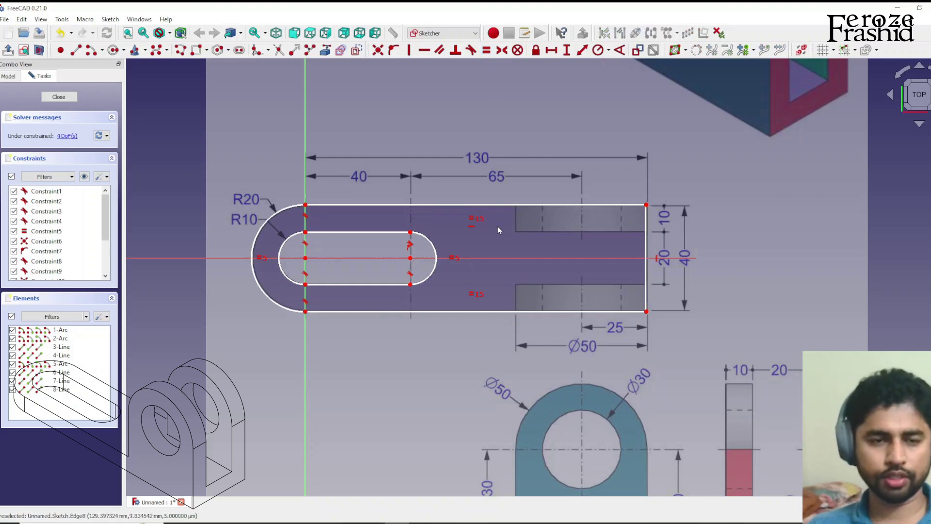
# Step: Set the outer arc radius to 20 mm and the inner arc radius to 10 mm
pyautogui.click(273, 210)
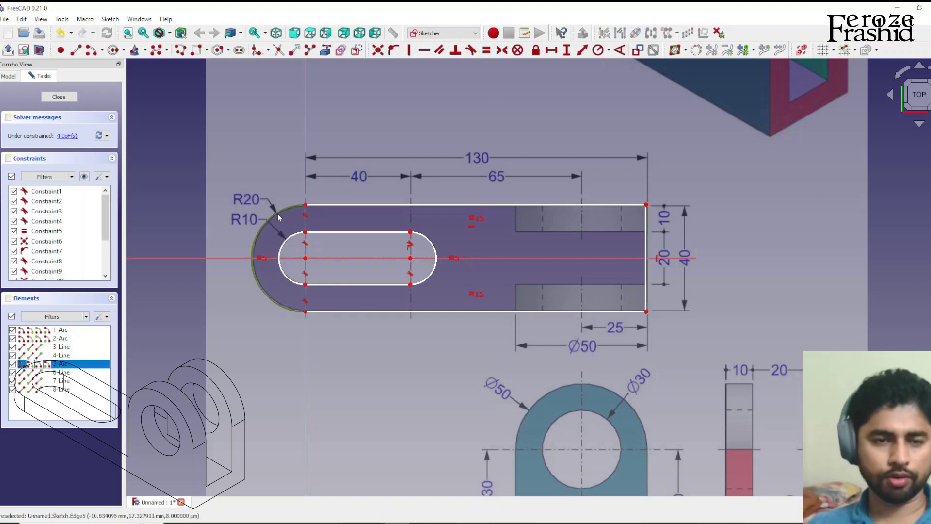
pyautogui.click(598, 50)
pyautogui.write('20')
pyautogui.press('Return')
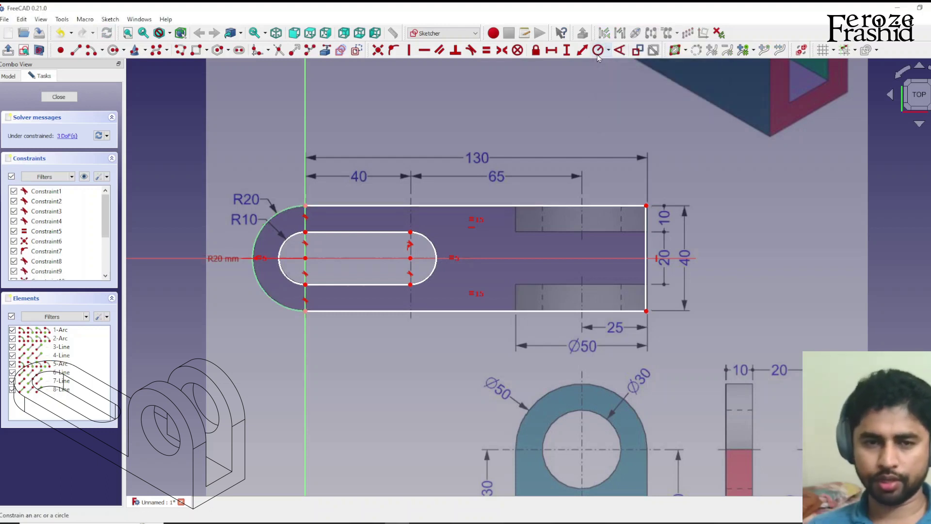
pyautogui.click(296, 234)
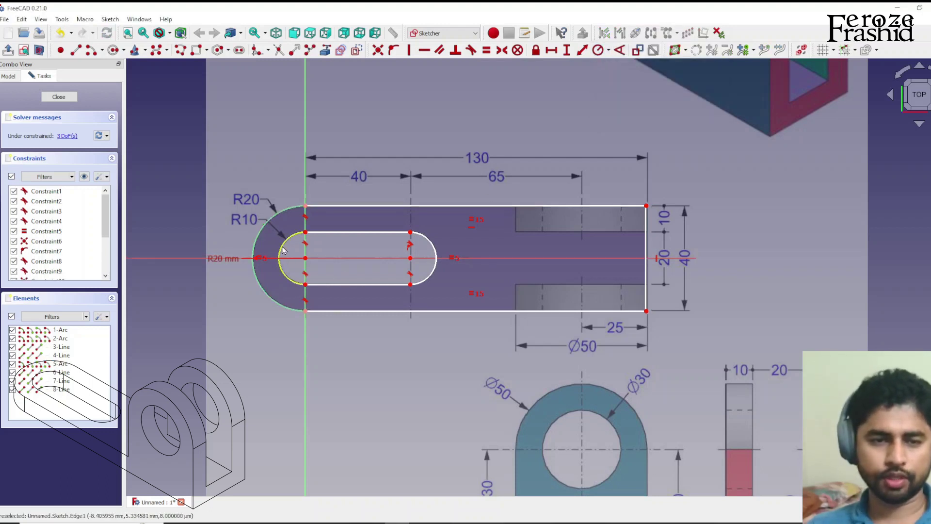
pyautogui.click(598, 50)
pyautogui.write('10')
pyautogui.press('Return')
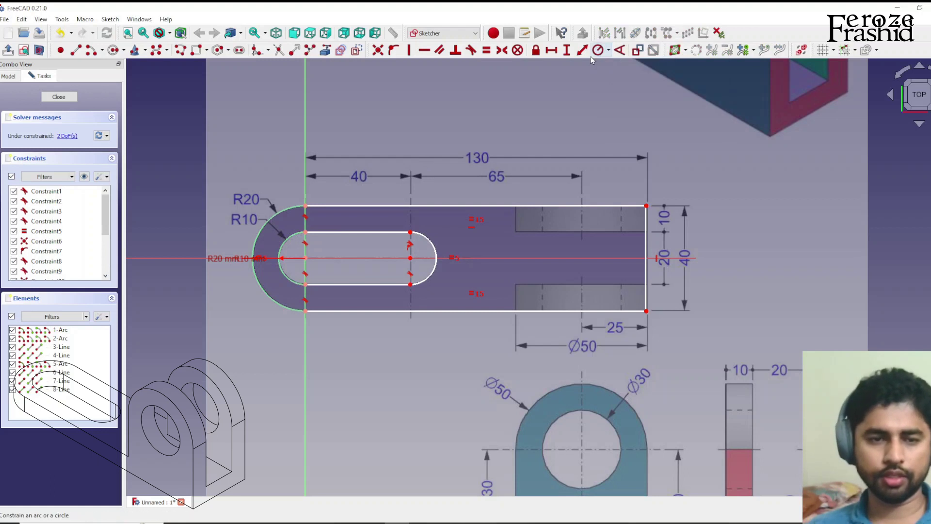
# Step: Give the slot a 40 mm and the plate a 130 mm horizontal length, then close the sketch
pyautogui.click(361, 233)
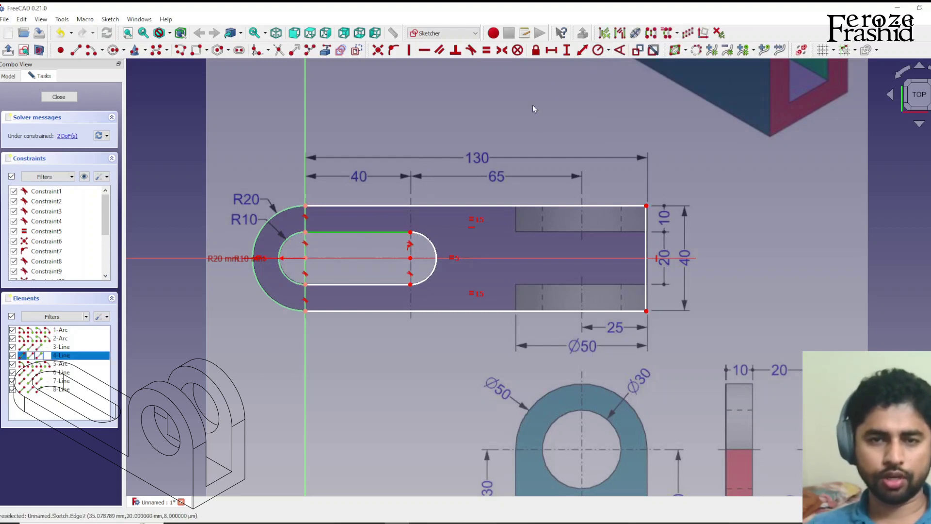
pyautogui.click(551, 50)
pyautogui.write('40')
pyautogui.press('Return')
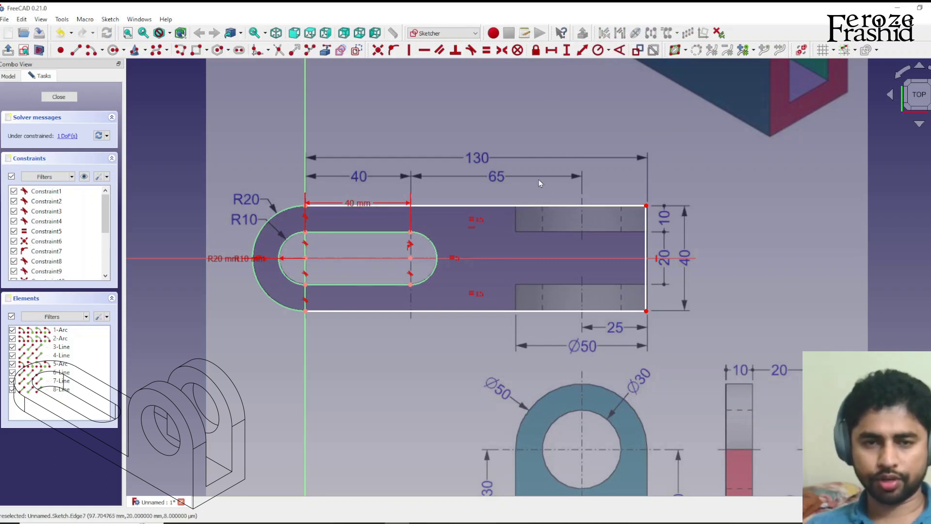
pyautogui.click(456, 206)
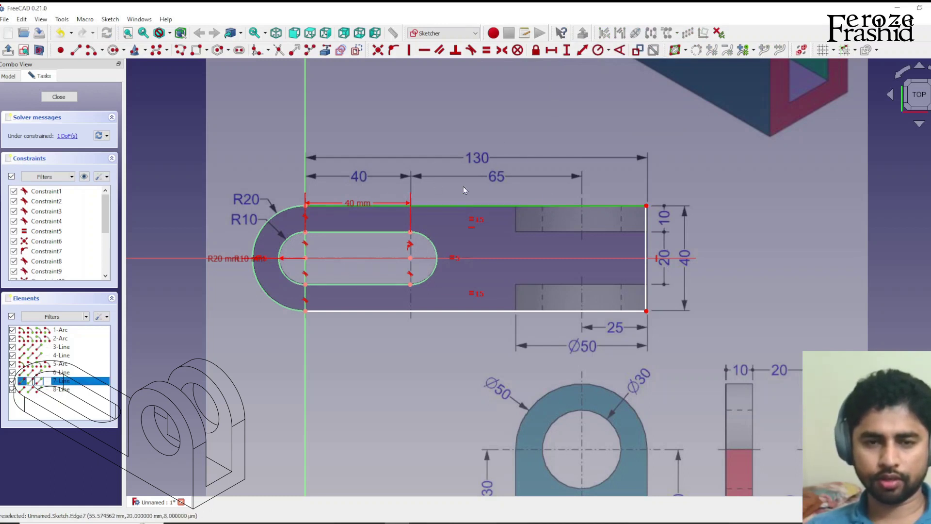
pyautogui.click(557, 53)
pyautogui.write('1')
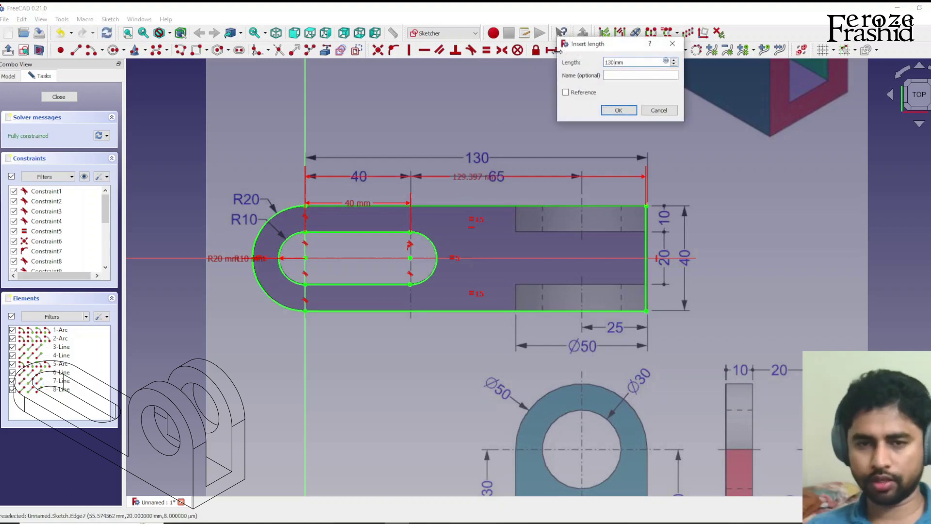
pyautogui.write('30')
pyautogui.press('Return')
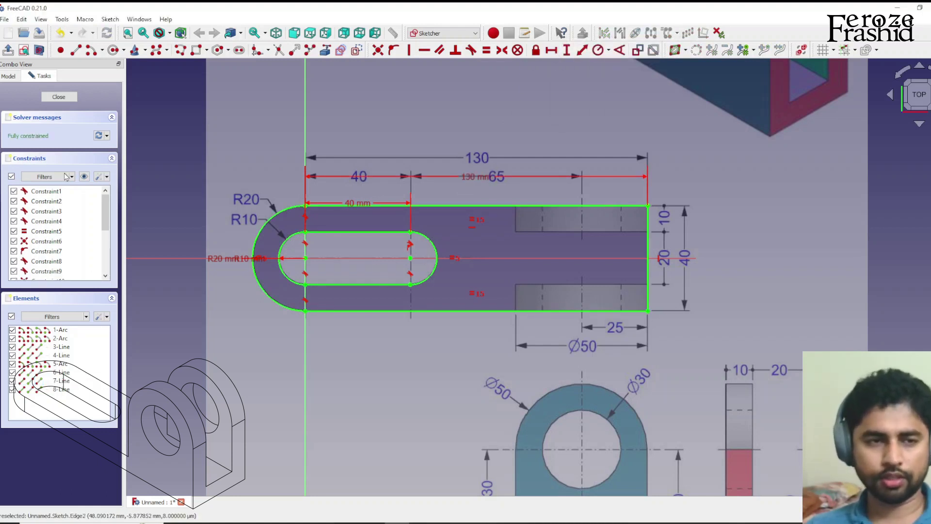
pyautogui.click(59, 98)
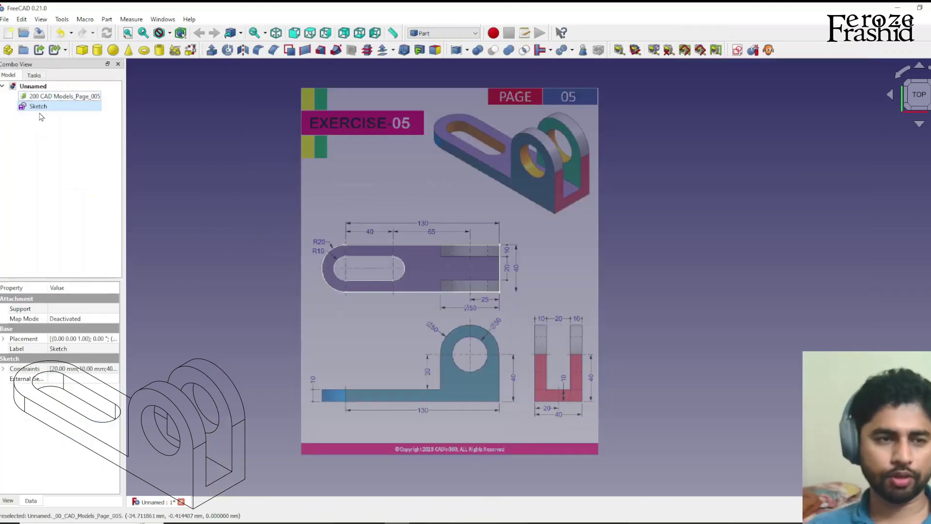
# Step: Rename the sketch to 'sksBase'
pyautogui.click(39, 107)
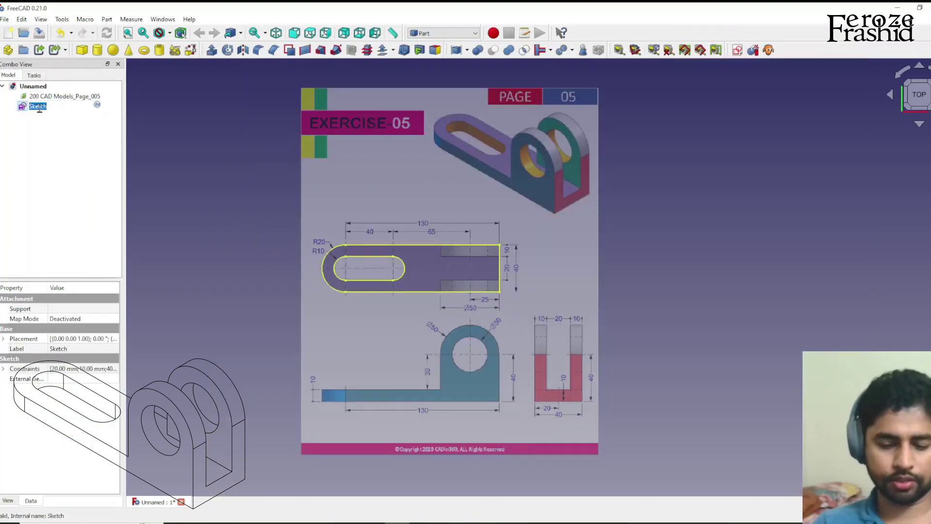
pyautogui.write('sksBase')
pyautogui.press('Return')
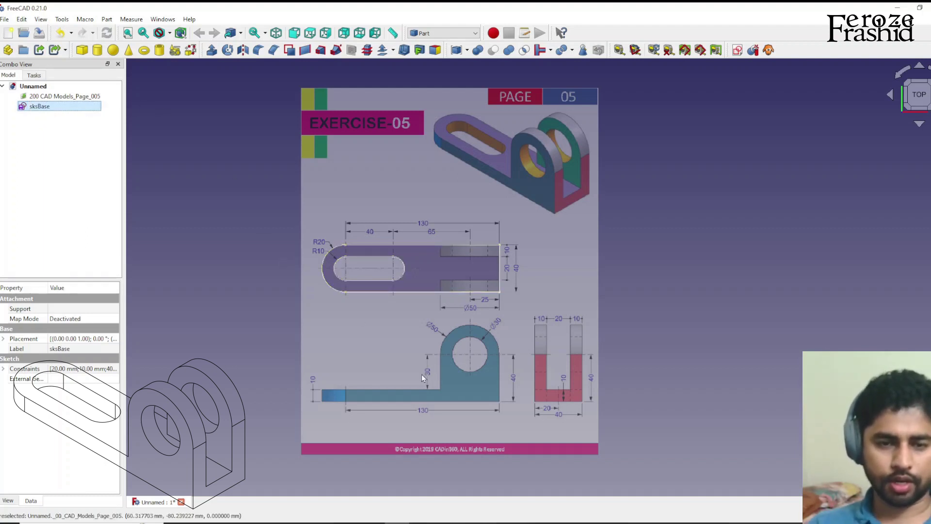
# Step: Extrude sksBase into a 10 mm thick slotted plate and inspect it from several angles
pyautogui.scroll(2, 421, 374)
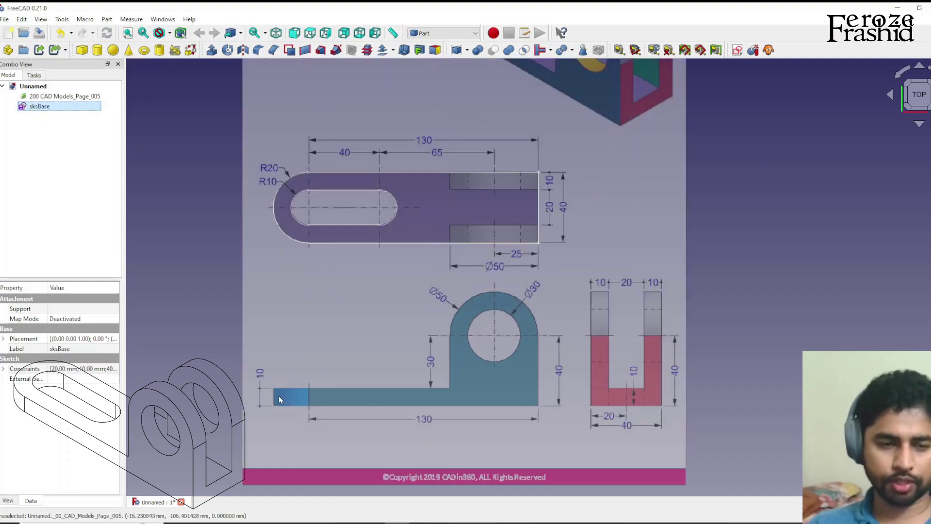
pyautogui.click(211, 50)
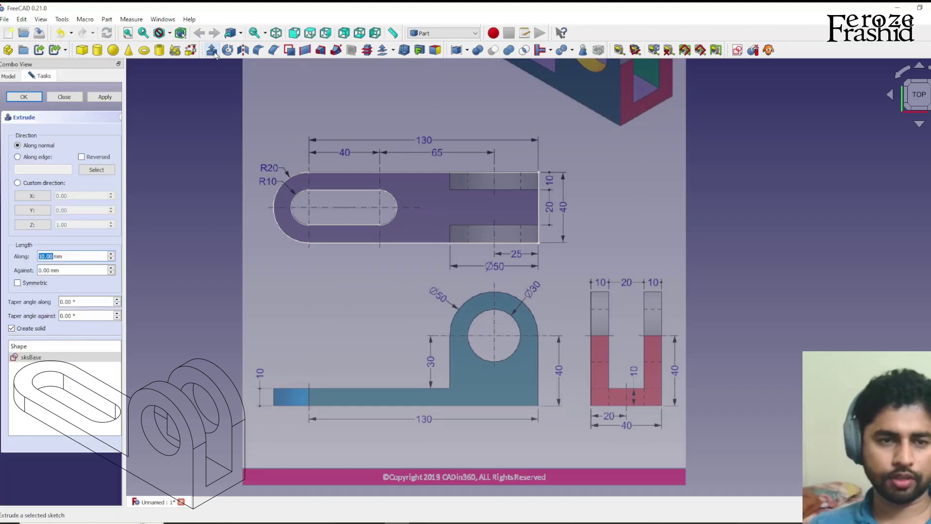
pyautogui.click(103, 97)
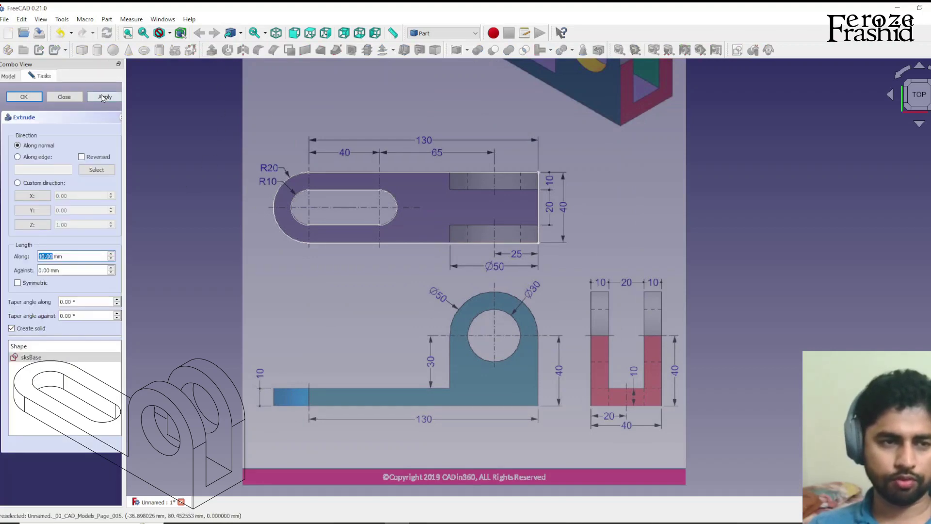
pyautogui.click(64, 97)
pyautogui.moveTo(340, 204); pyautogui.dragTo(424, 173, button='middle')
pyautogui.moveTo(543, 151); pyautogui.dragTo(505, 308, button='middle')
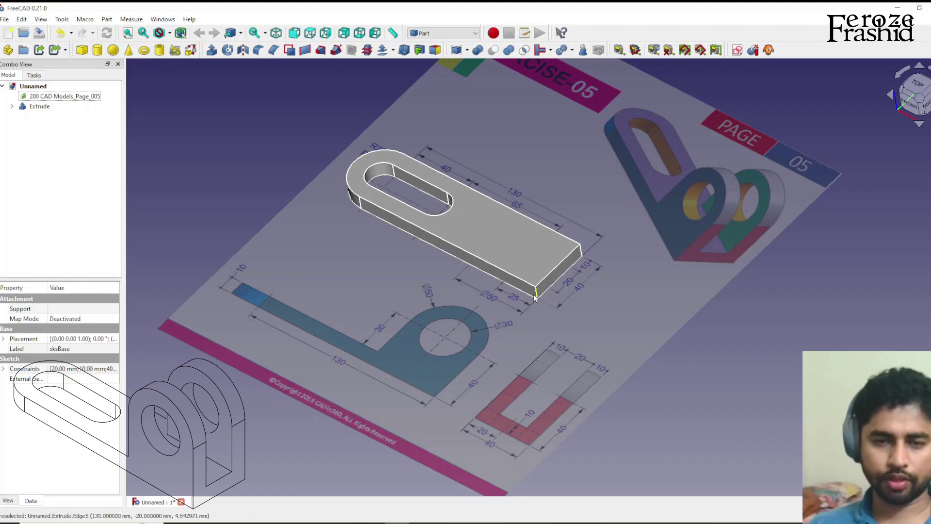
pyautogui.press('1')
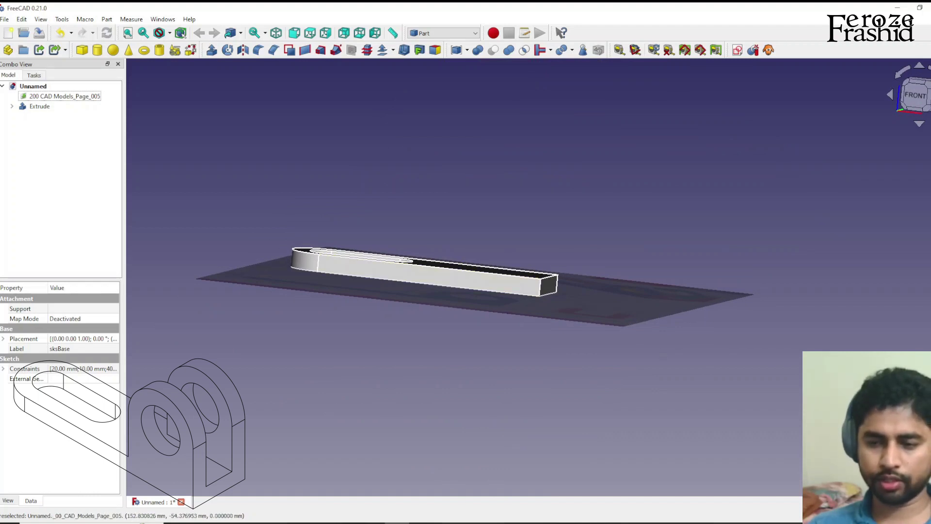
pyautogui.press('0')
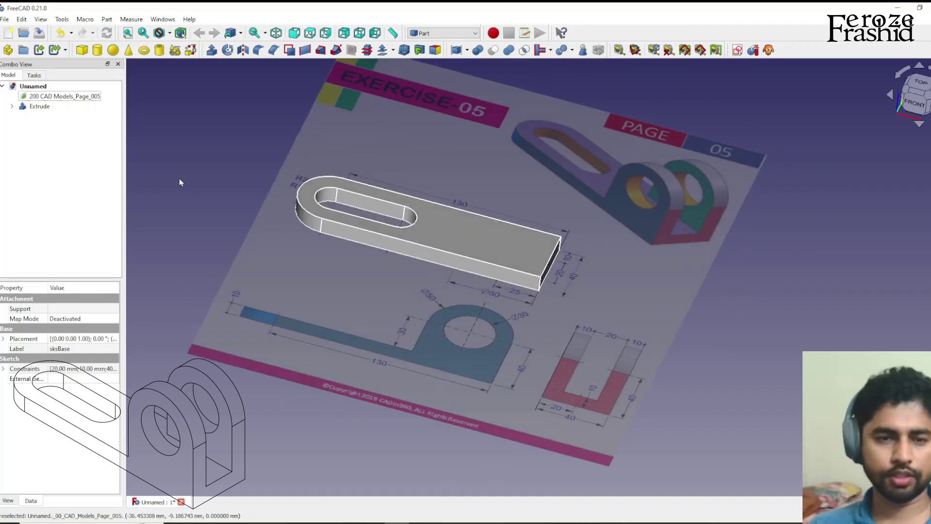
# Step: Stand the reference image on the XZ plane
pyautogui.click(74, 96)
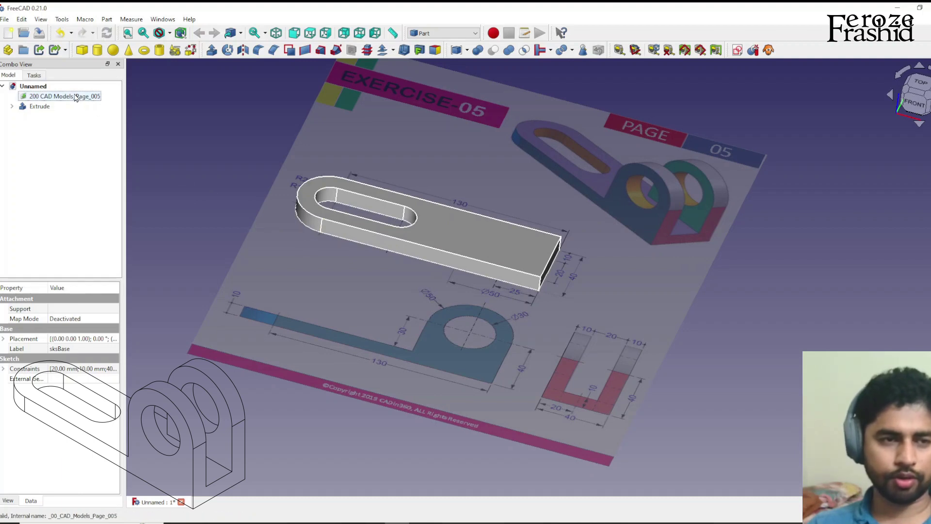
pyautogui.doubleClick(74, 96)
pyautogui.click(40, 160)
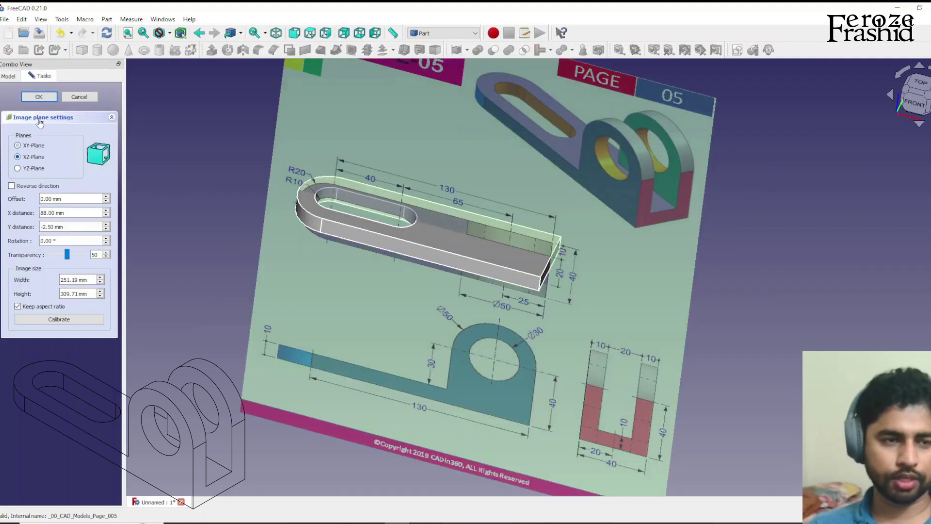
pyautogui.click(39, 97)
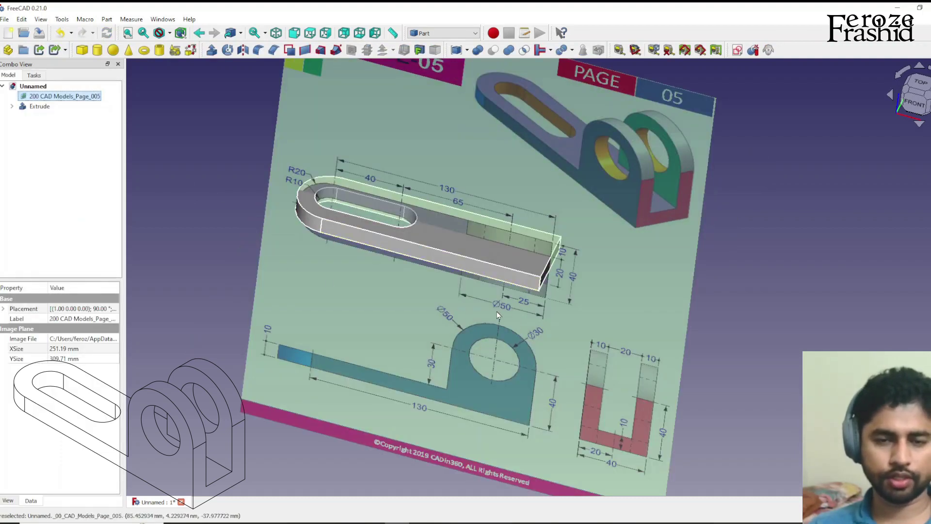
# Step: Move the reference image vertically so its front elevation lines up with the plate in Front view
pyautogui.rightClick(51, 95)
pyautogui.click(72, 110)
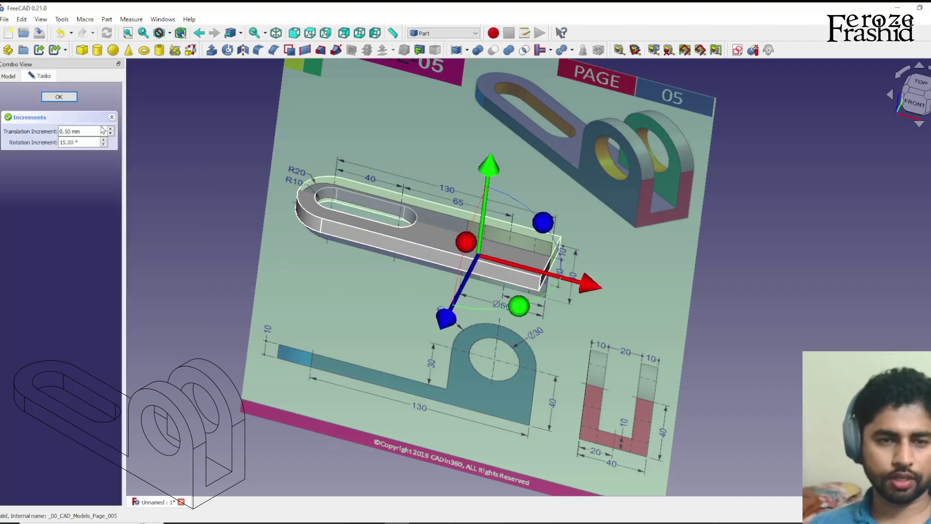
pyautogui.moveTo(487, 205); pyautogui.dragTo(387, 368)
pyautogui.moveTo(463, 134); pyautogui.dragTo(469, 103)
pyautogui.click(914, 103)
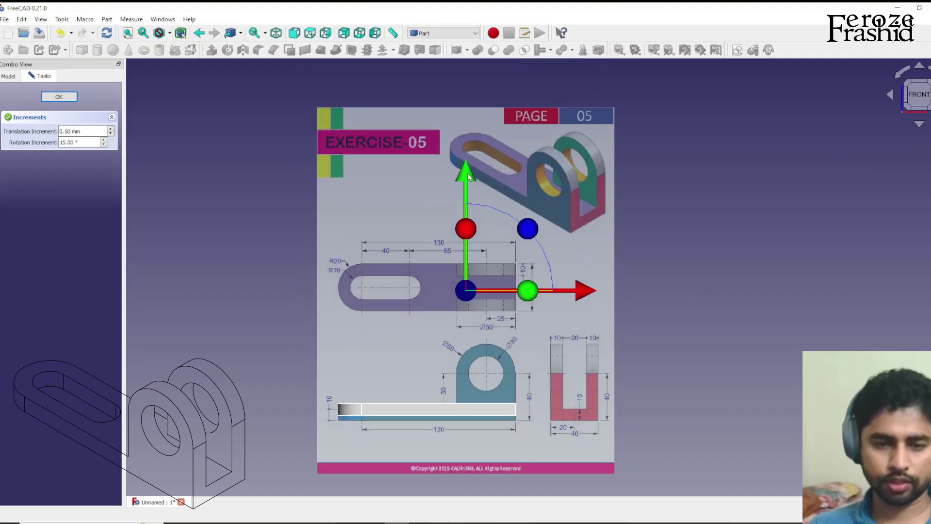
pyautogui.moveTo(469, 177); pyautogui.dragTo(467, 184)
pyautogui.scroll(3, 466, 417)
pyautogui.scroll(-1, 466, 449)
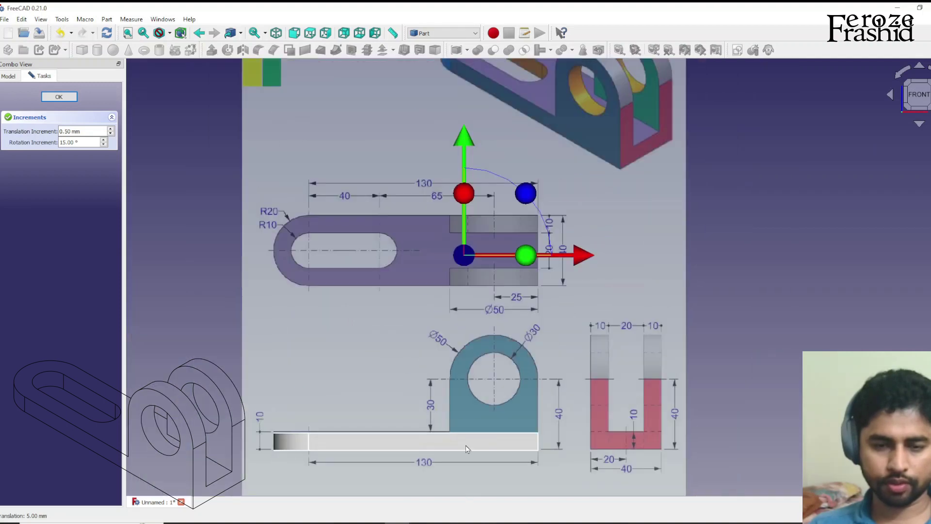
pyautogui.moveTo(465, 140); pyautogui.dragTo(467, 144)
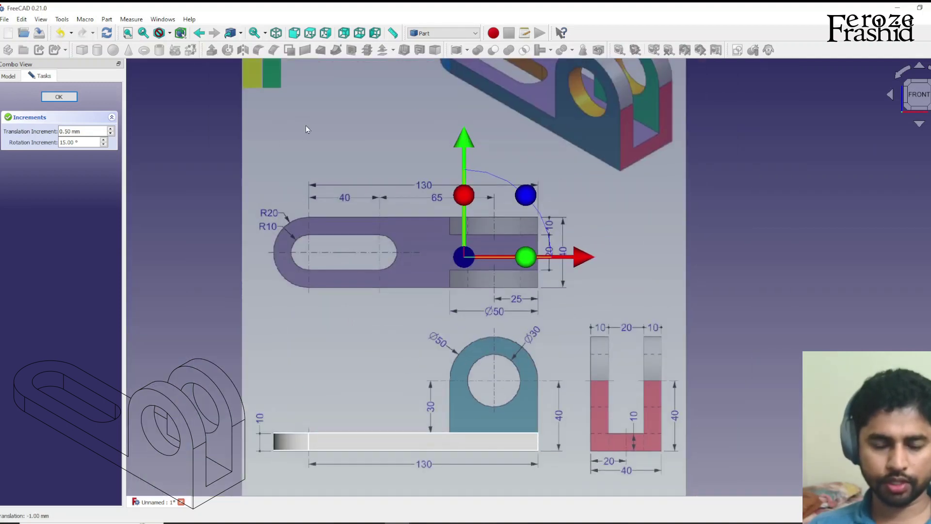
pyautogui.click(74, 100)
# Step: Create a new sketch on the XZ plane and link the plate's top edge as external geometry
pyautogui.click(223, 273)
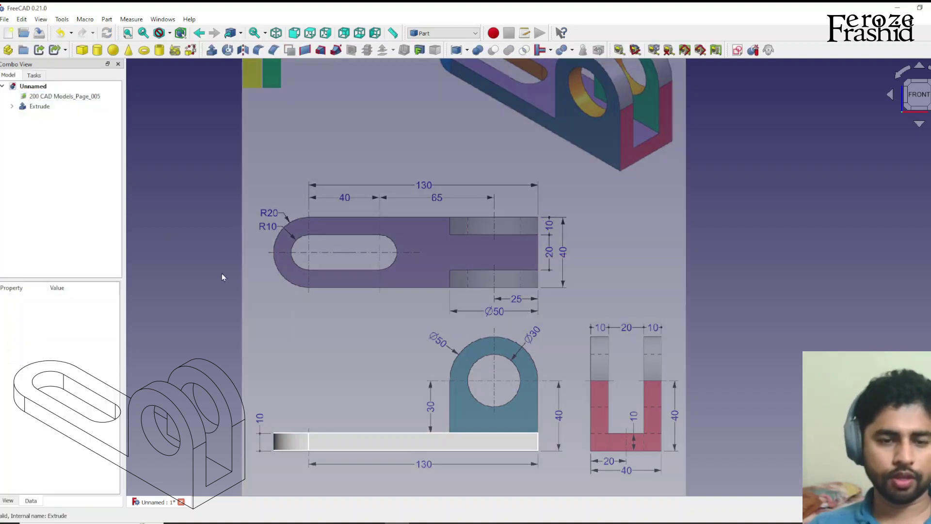
pyautogui.scroll(2, 432, 461)
pyautogui.scroll(-1, 432, 461)
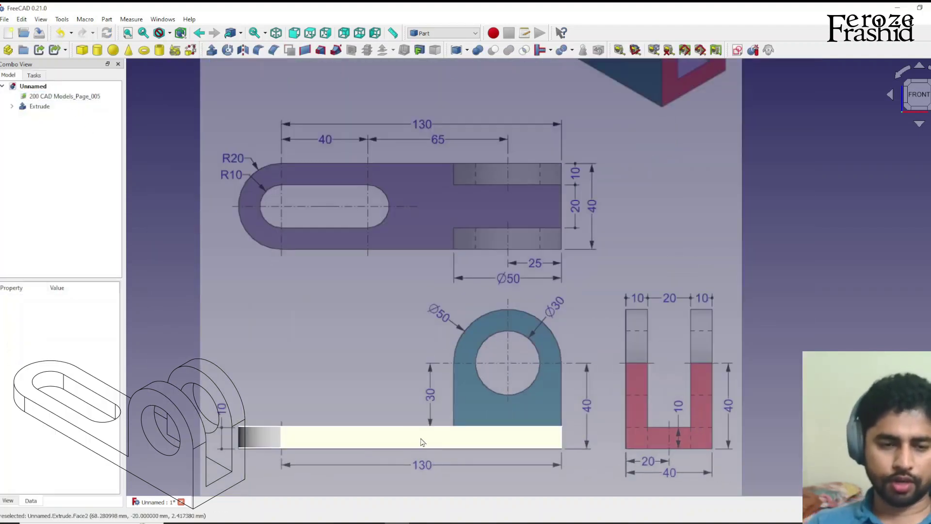
pyautogui.click(738, 50)
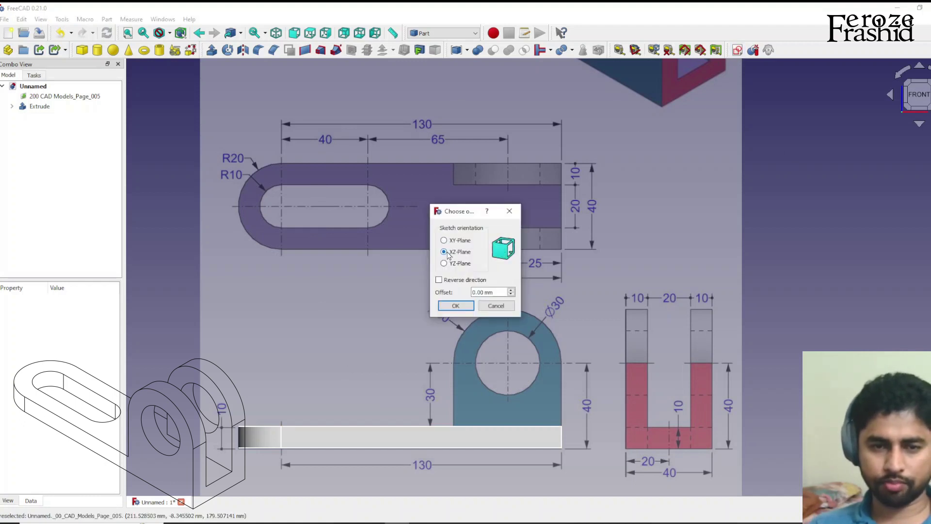
pyautogui.click(470, 305)
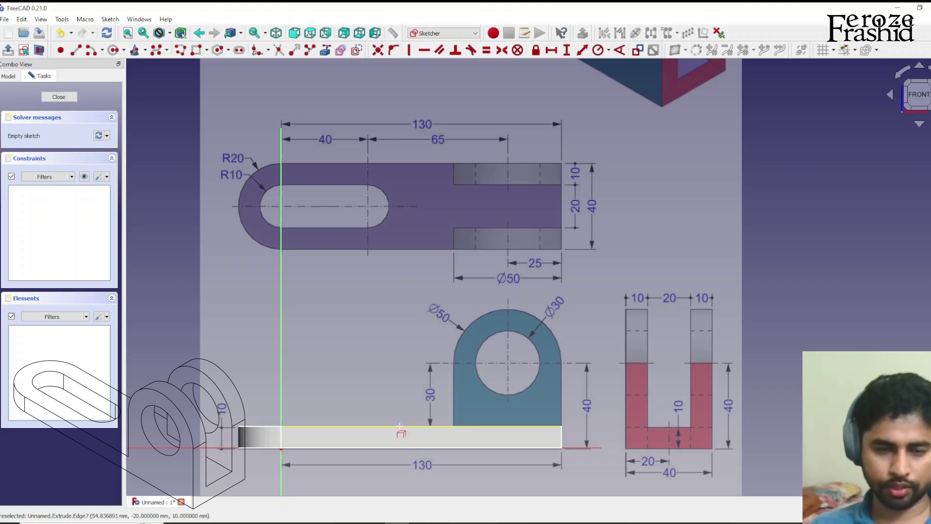
pyautogui.click(400, 425)
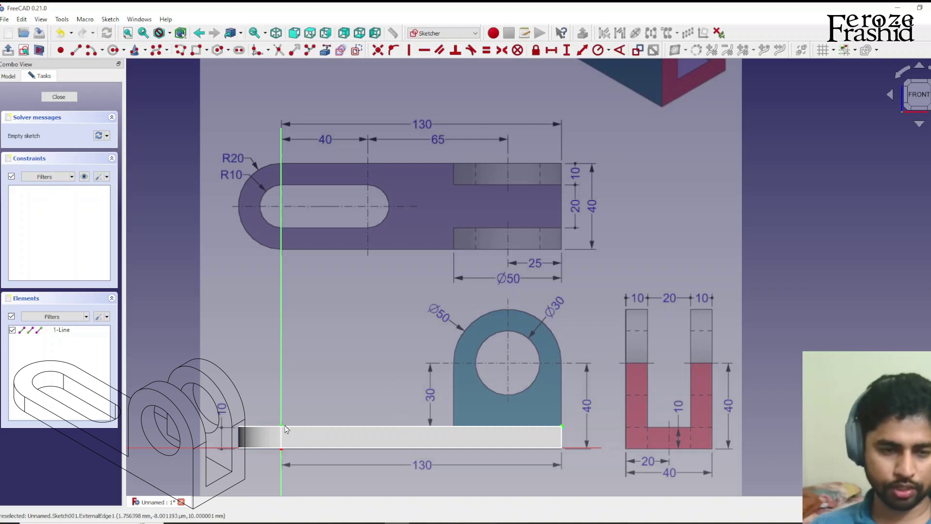
# Step: Check the sketch plane, turn on section view to cut the plate, and view from the front
pyautogui.moveTo(426, 430)
pyautogui.mouseDown(button='middle')
pyautogui.moveTo(420, 455)
pyautogui.moveTo(456, 404)
pyautogui.mouseUp(button='middle')
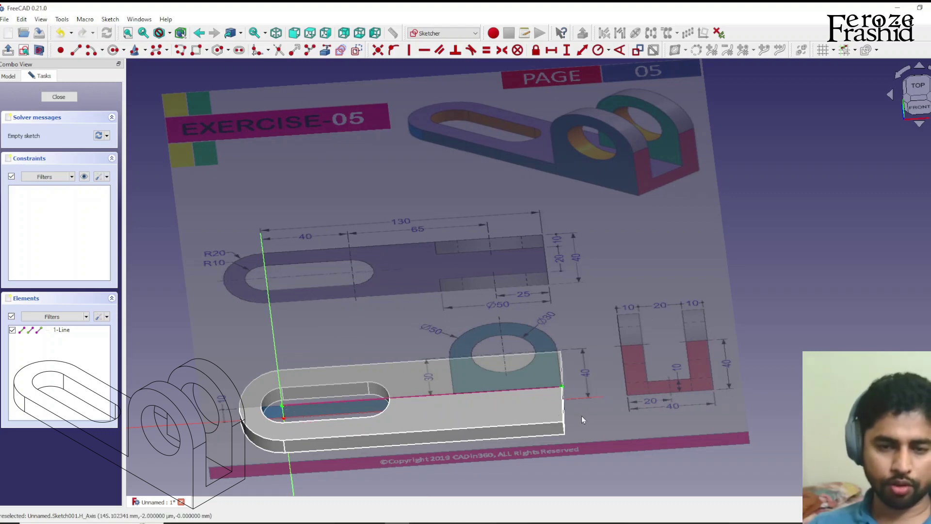
pyautogui.moveTo(474, 407); pyautogui.dragTo(474, 391, button='middle')
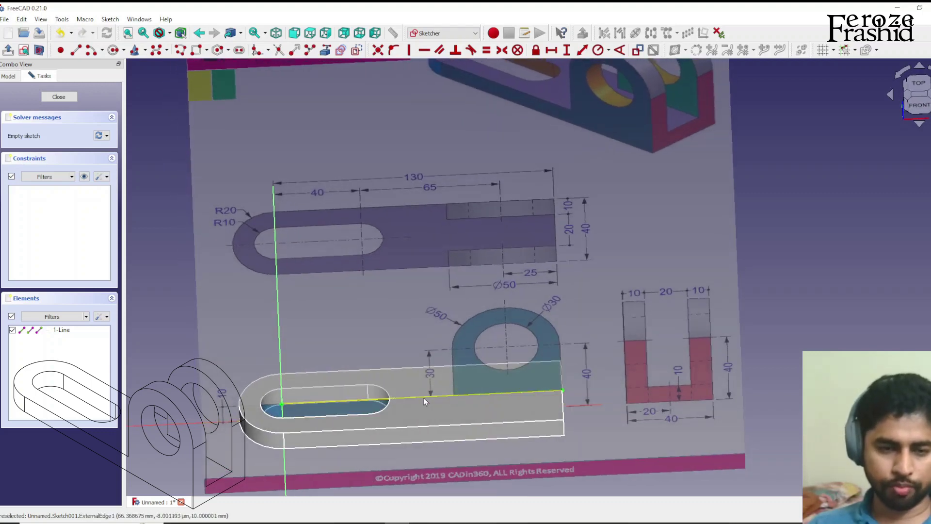
pyautogui.moveTo(393, 396)
pyautogui.mouseDown(button='middle')
pyautogui.moveTo(359, 390)
pyautogui.moveTo(486, 405)
pyautogui.moveTo(478, 379)
pyautogui.mouseUp(button='middle')
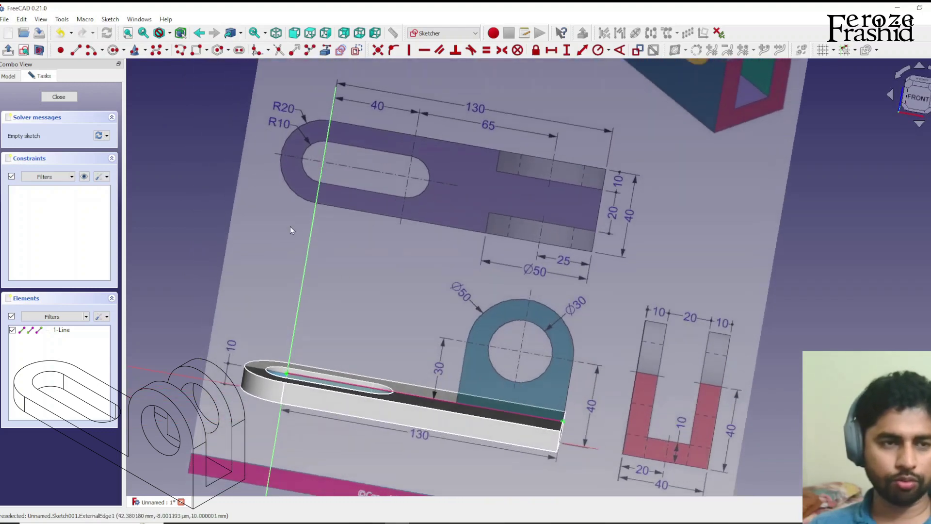
pyautogui.click(39, 50)
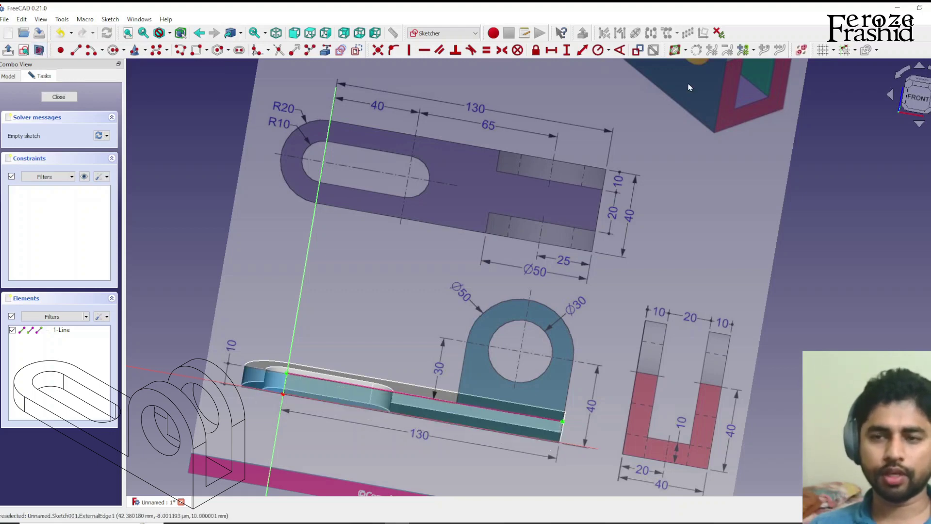
pyautogui.click(917, 97)
pyautogui.scroll(1, 467, 415)
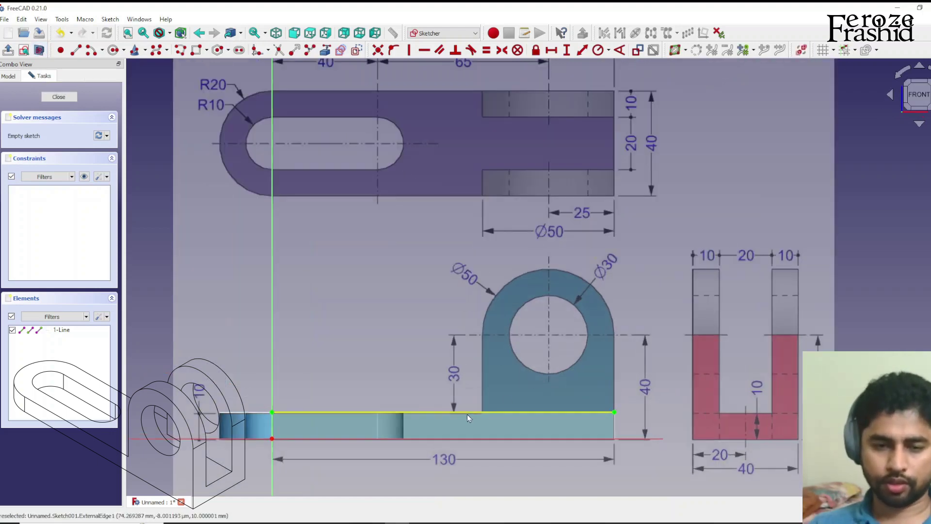
# Step: Draw a circle over the Ø30 hole and a slot from its centre down below the base
pyautogui.scroll(-1, 466, 415)
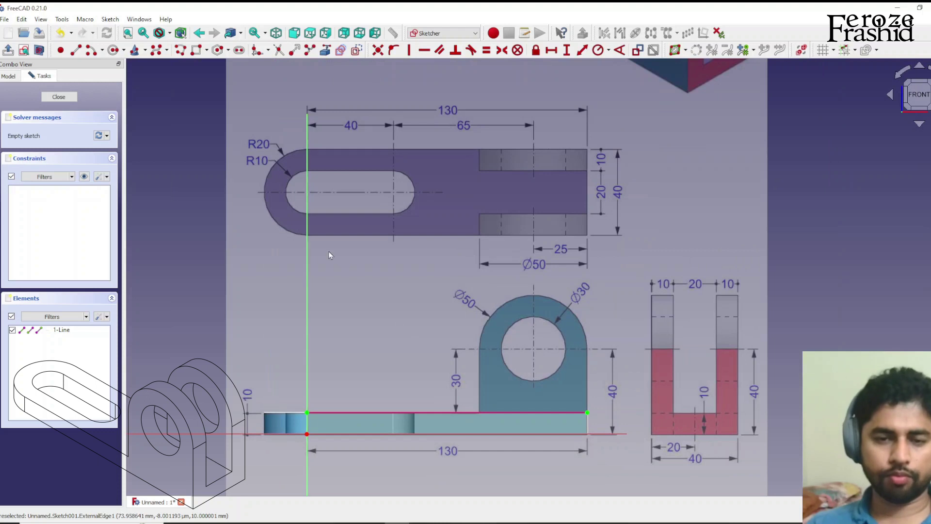
pyautogui.click(114, 50)
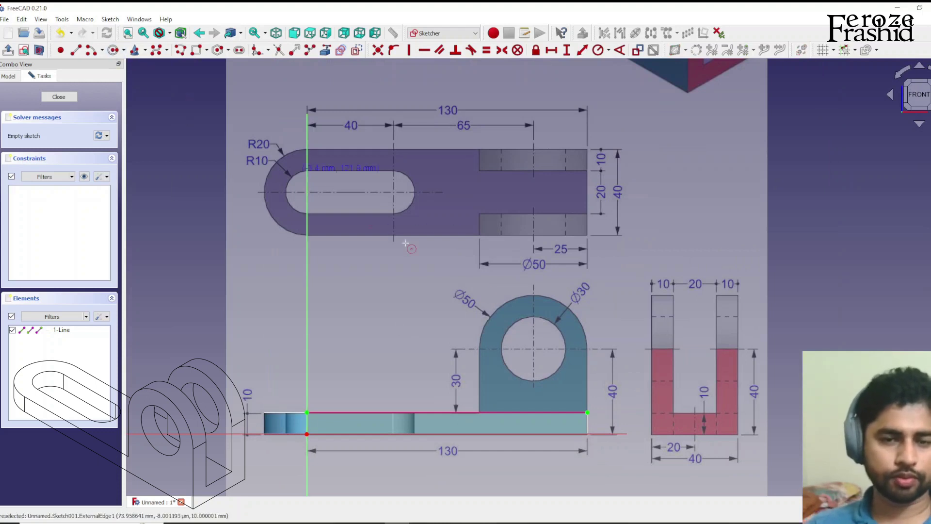
pyautogui.click(533, 349)
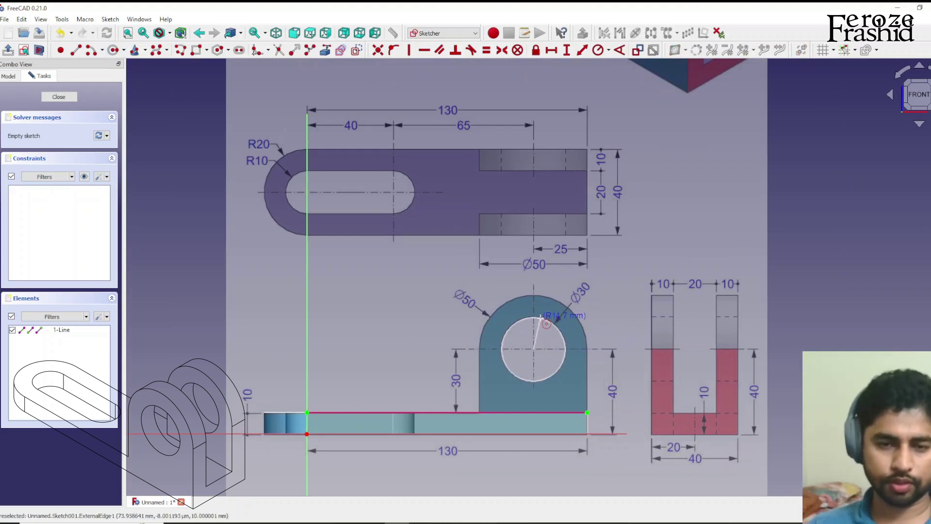
pyautogui.click(551, 323)
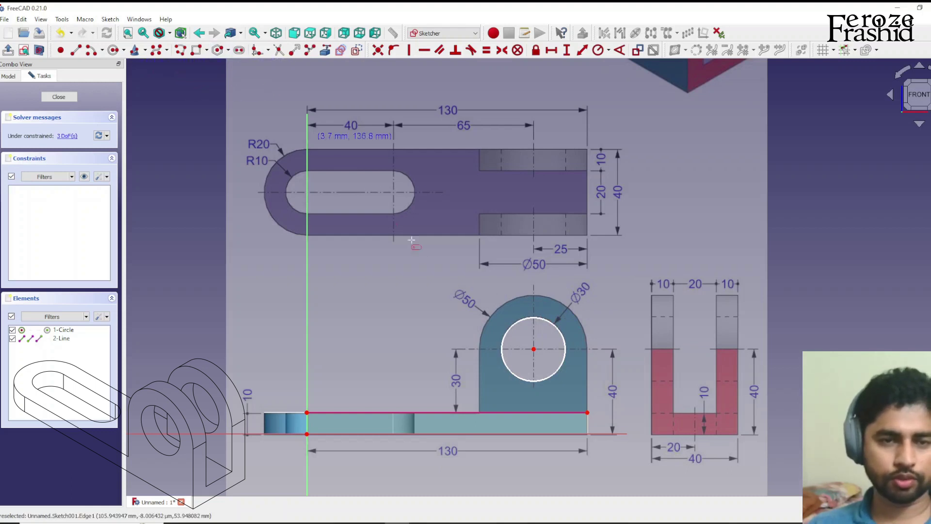
pyautogui.click(534, 349)
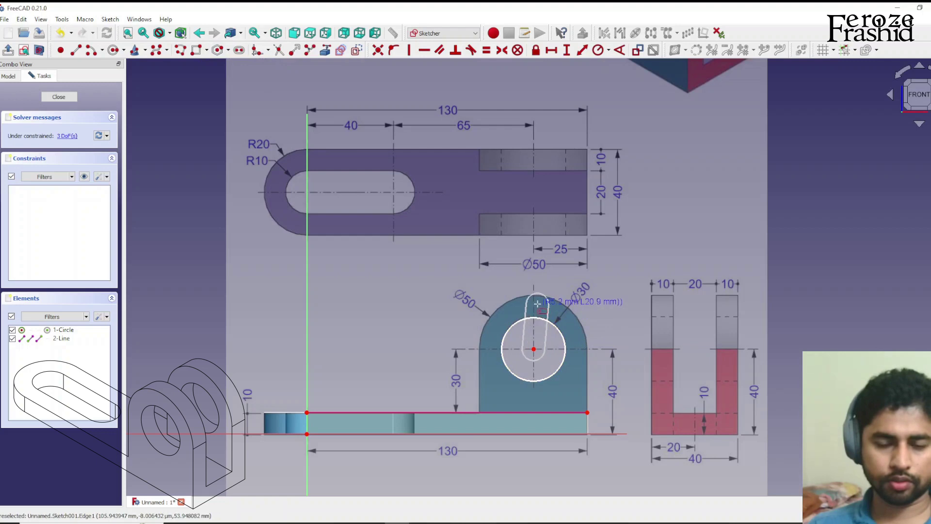
pyautogui.scroll(-2, 526, 432)
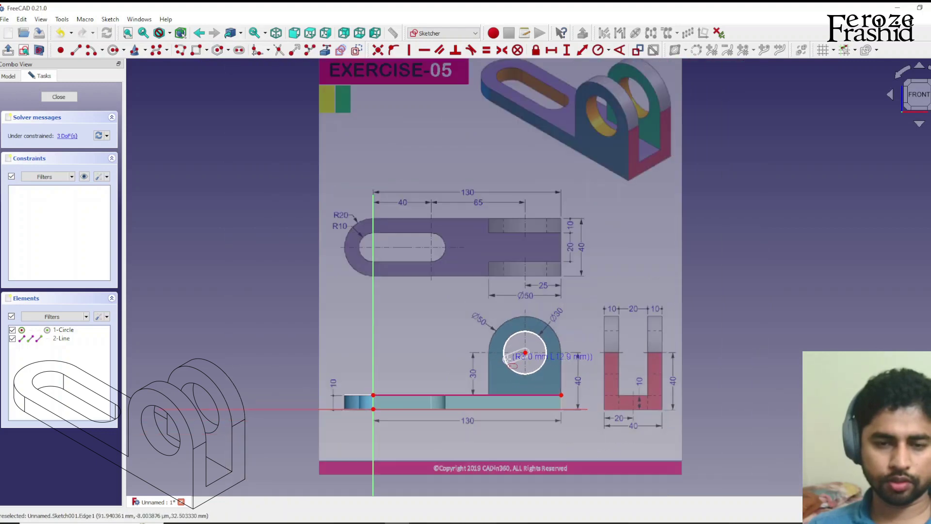
pyautogui.scroll(2, 519, 431)
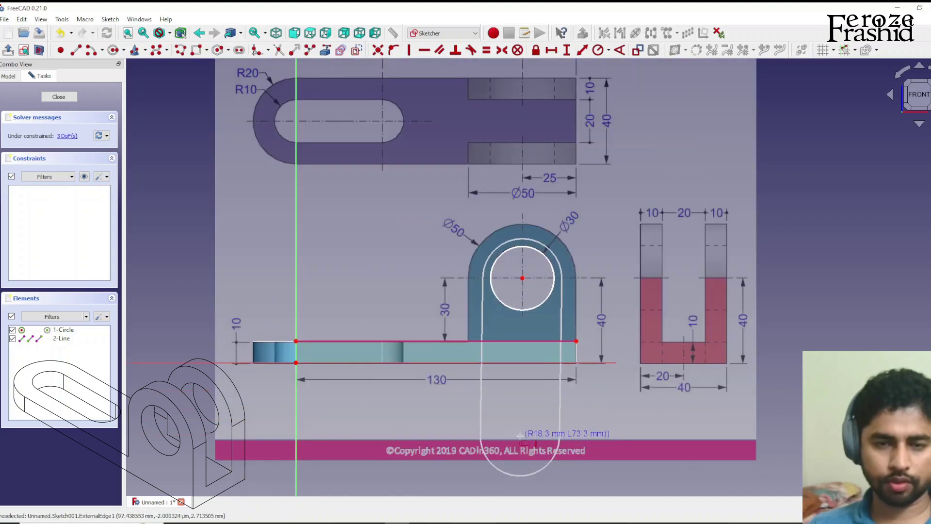
pyautogui.click(523, 440)
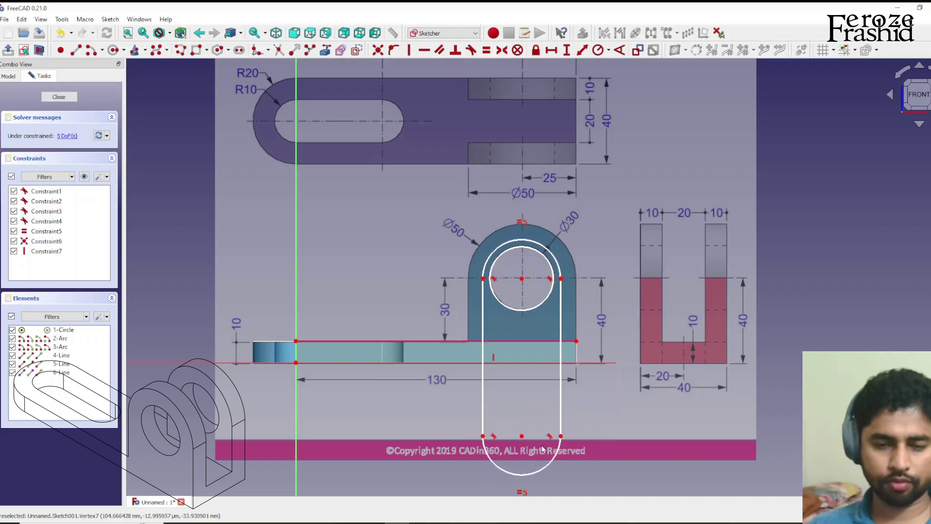
# Step: Delete the slot's bottom arc and give the upper arc a 50 mm diameter
pyautogui.click(548, 464)
pyautogui.press('Delete')
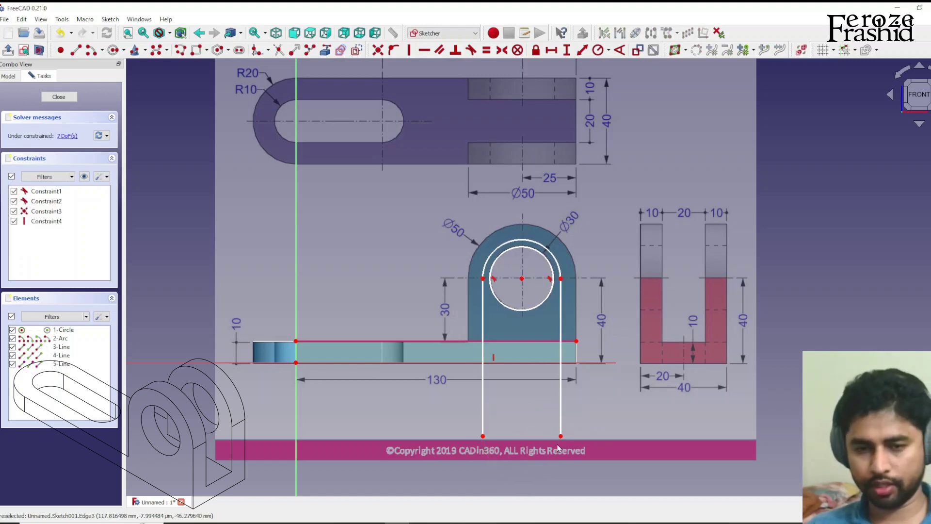
pyautogui.click(562, 265)
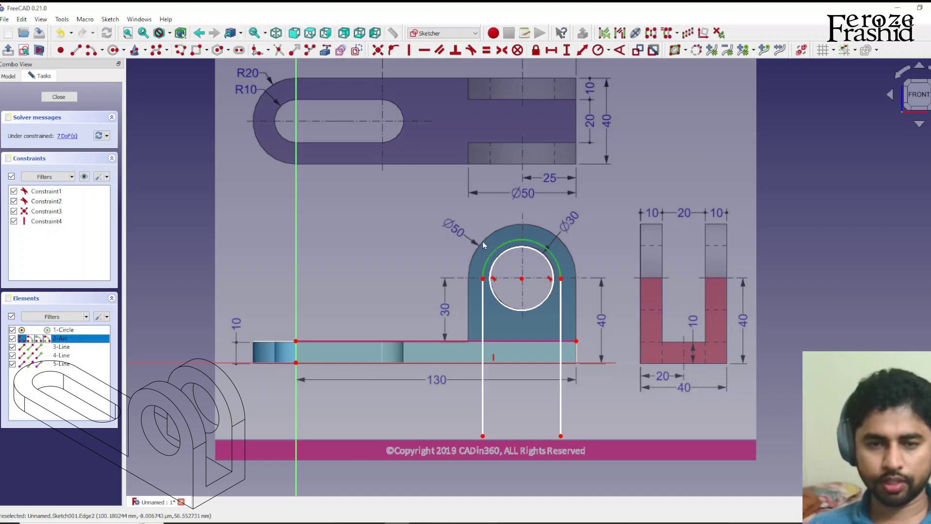
pyautogui.click(609, 50)
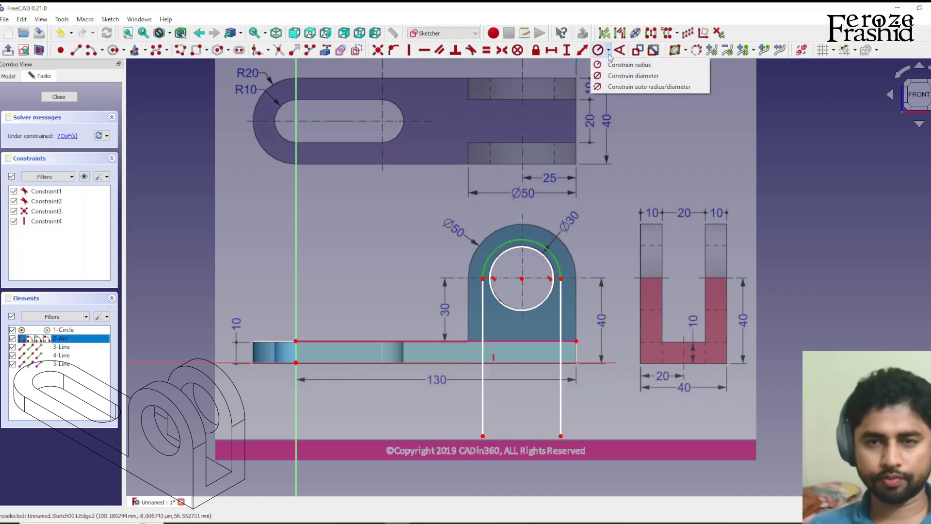
pyautogui.click(610, 76)
pyautogui.write('50')
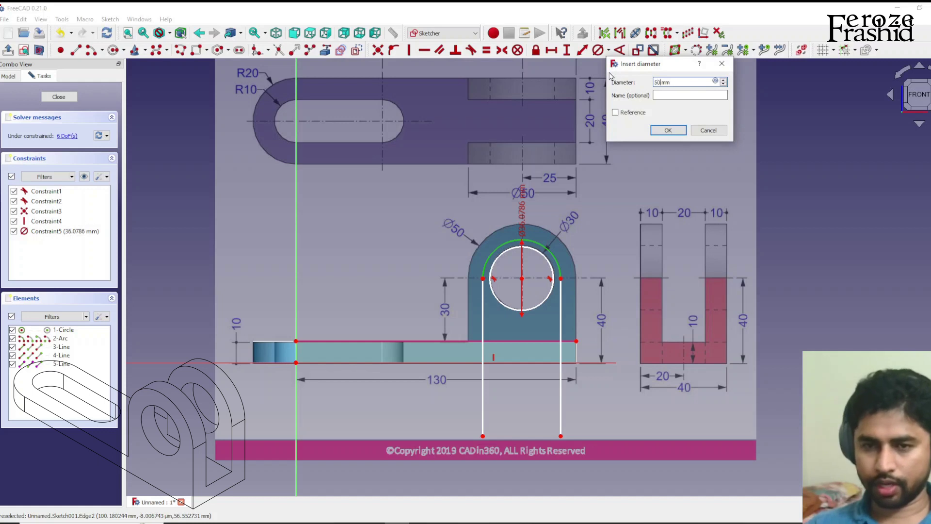
pyautogui.press('Return')
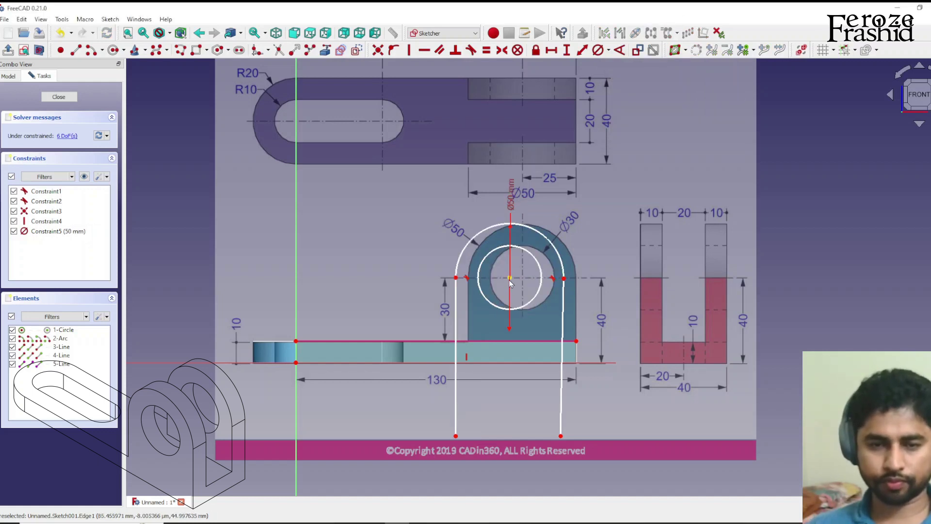
# Step: Give the hole circle a 30 mm diameter and shift the outline onto the drawing
pyautogui.click(533, 255)
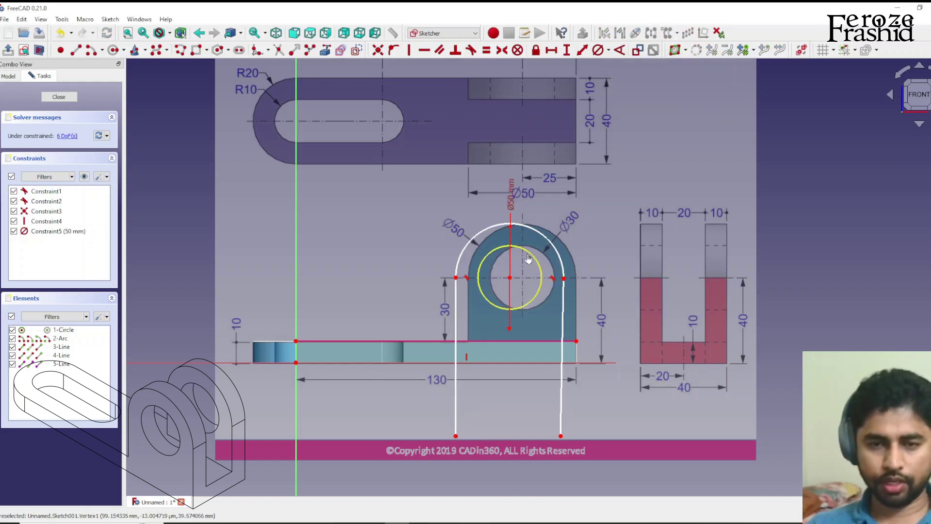
pyautogui.click(598, 50)
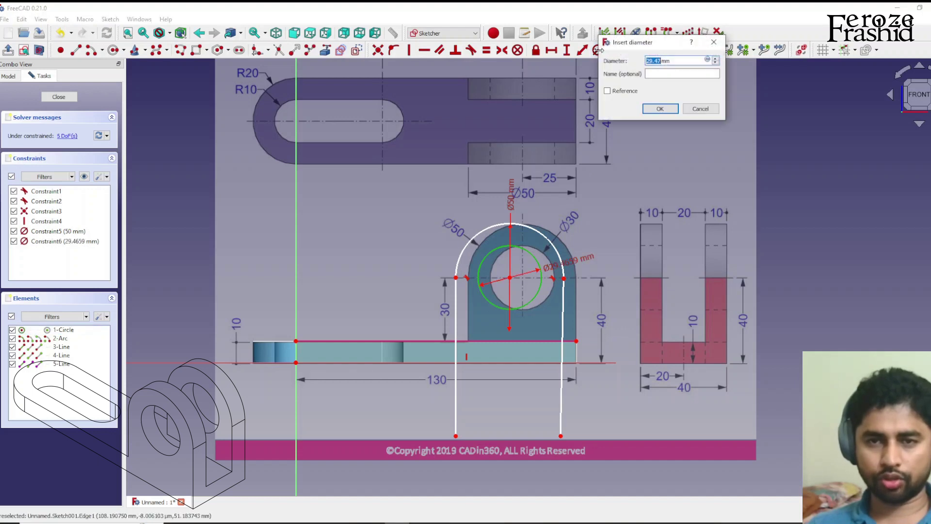
pyautogui.write('30')
pyautogui.press('Return')
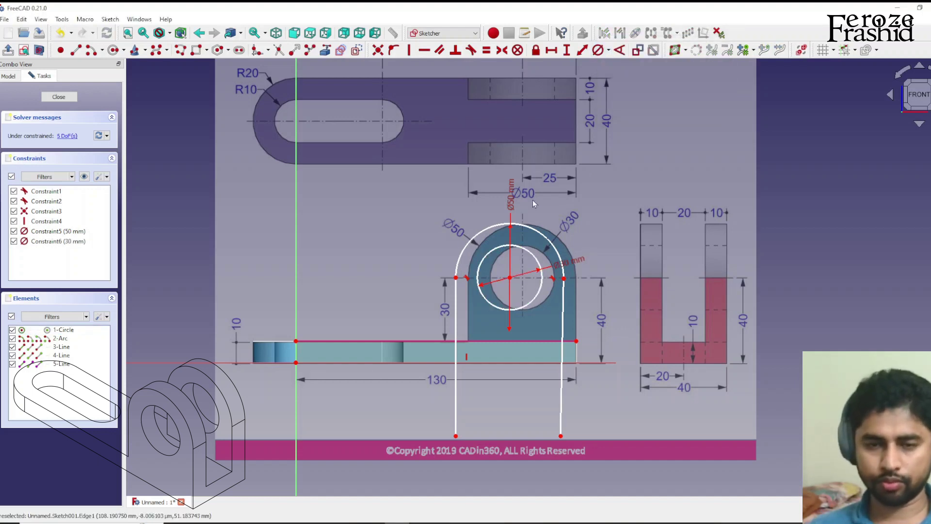
pyautogui.moveTo(511, 278); pyautogui.dragTo(524, 283)
# Step: Dimension the hole centre 105 mm (65+40) horizontally from the base's left end
pyautogui.scroll(-2, 524, 286)
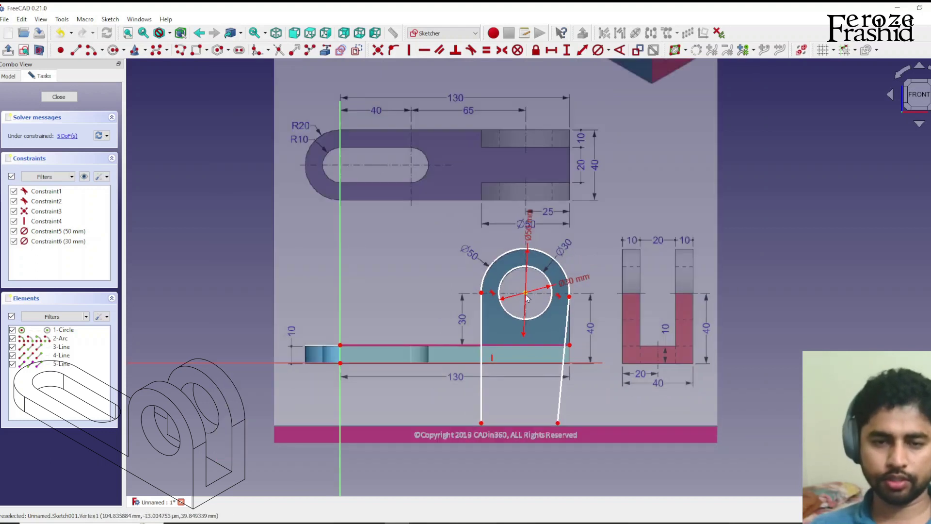
pyautogui.click(527, 297)
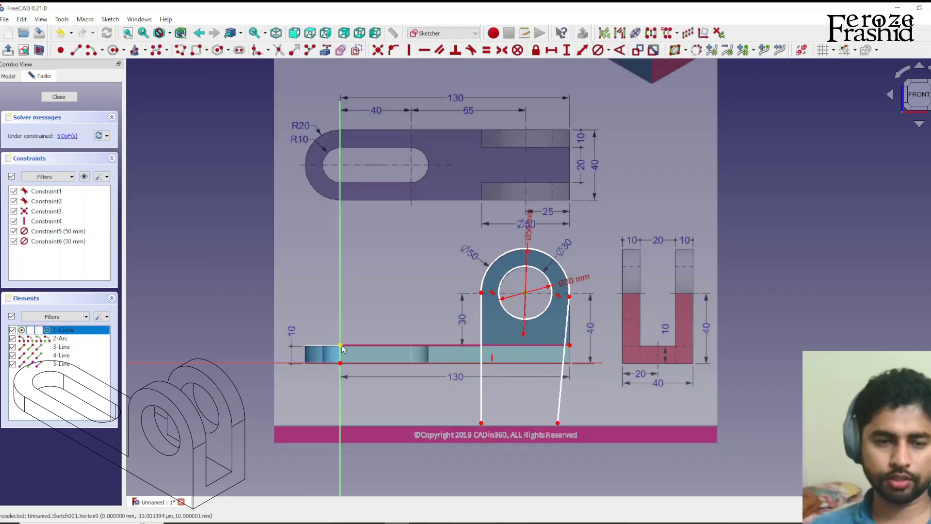
pyautogui.click(341, 294)
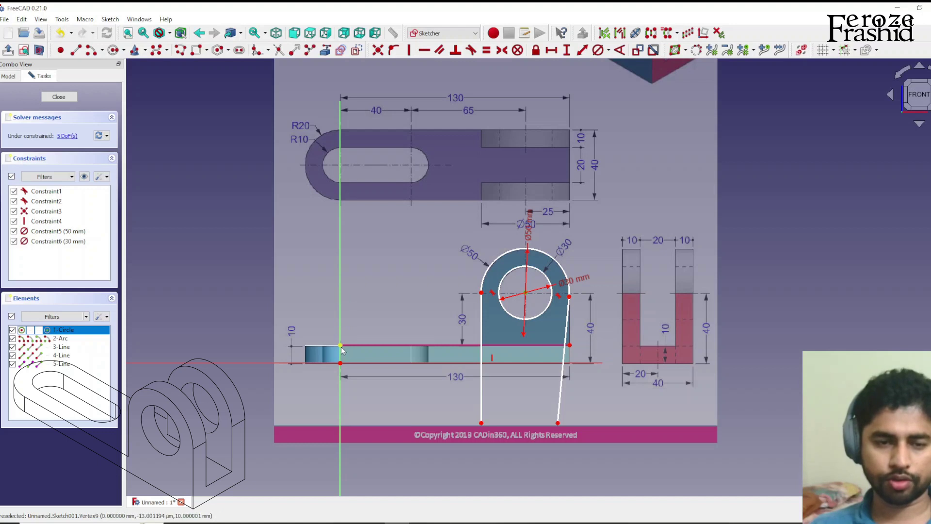
pyautogui.click(341, 345)
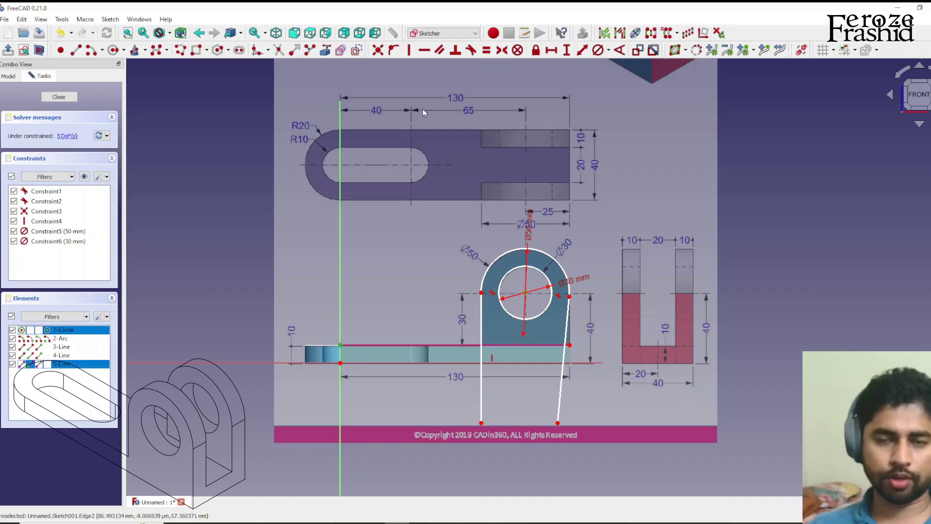
pyautogui.click(549, 51)
pyautogui.write('6')
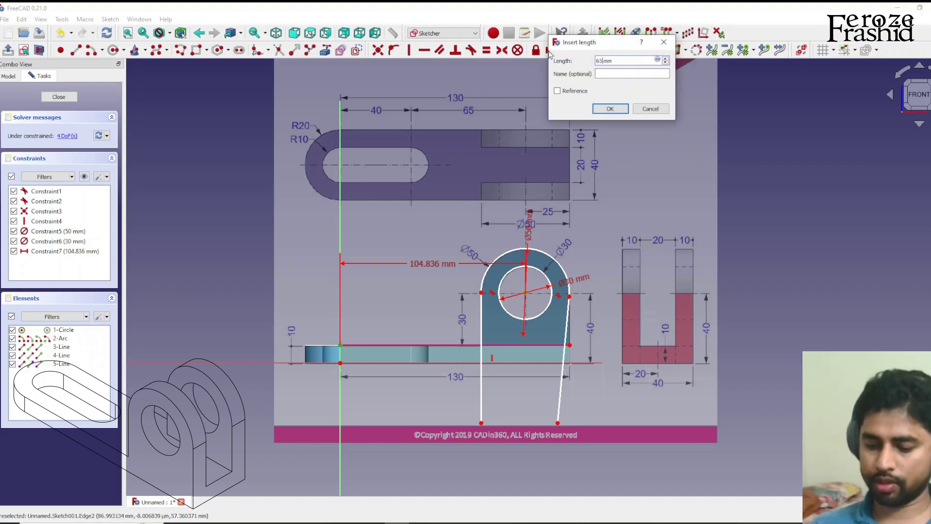
pyautogui.write('5+40')
pyautogui.press('Return')
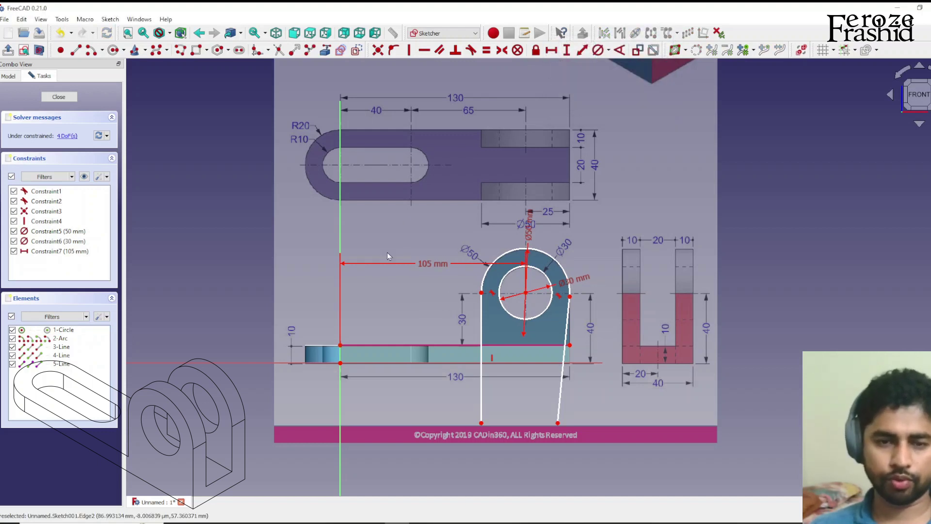
pyautogui.moveTo(434, 286); pyautogui.dragTo(421, 278)
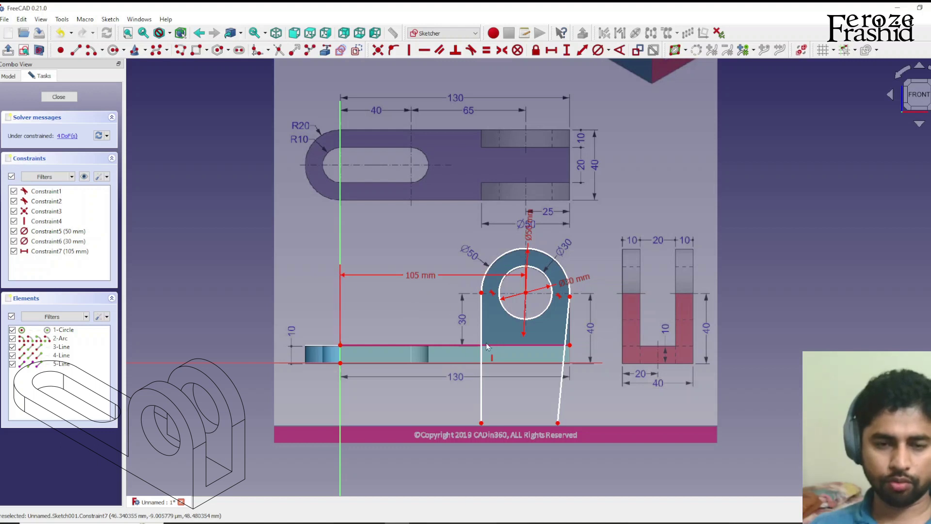
# Step: Bring the left side down to the base top and draw the closing bottom line
pyautogui.moveTo(481, 423); pyautogui.dragTo(481, 389)
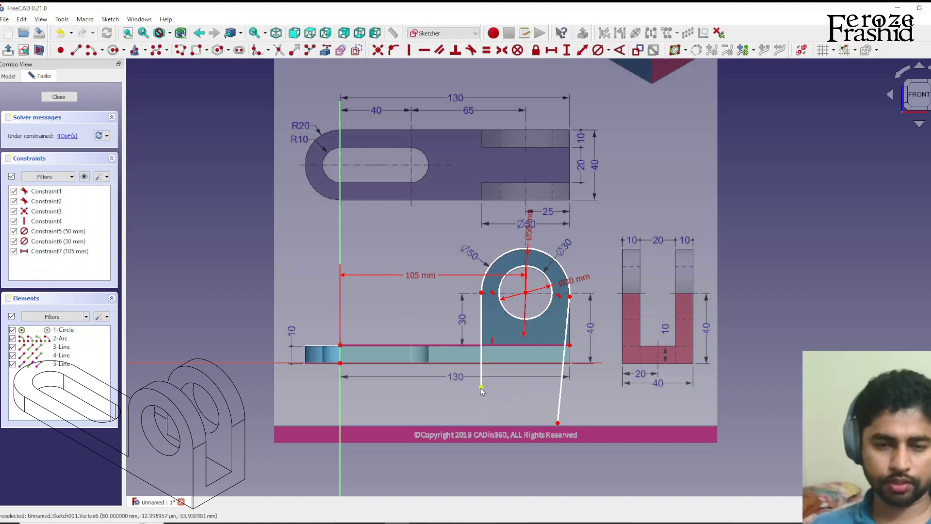
pyautogui.click(481, 388)
pyautogui.click(464, 345)
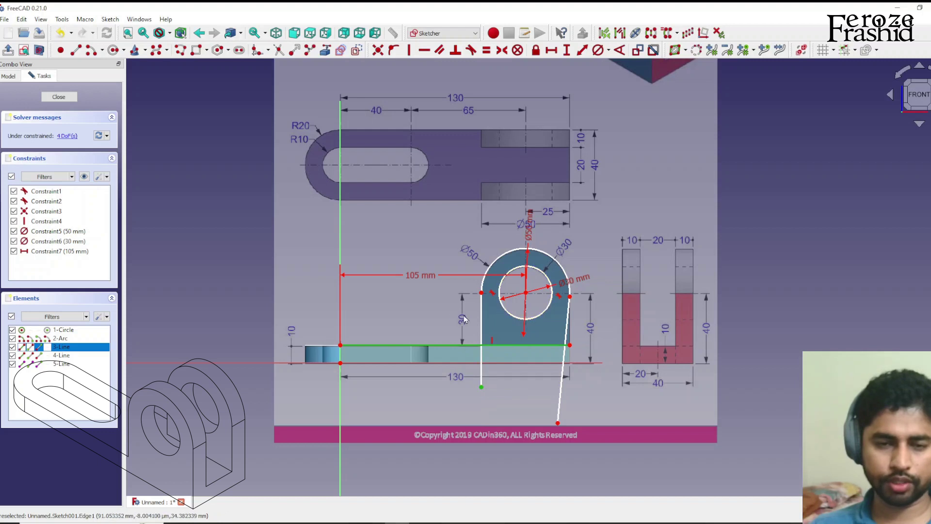
pyautogui.click(414, 317)
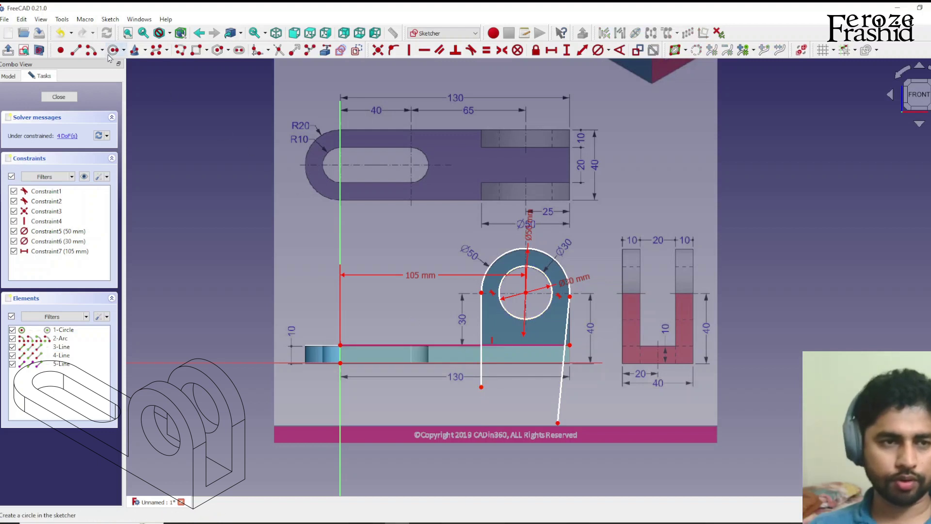
pyautogui.press('g')
pyautogui.press('l')
pyautogui.click(481, 386)
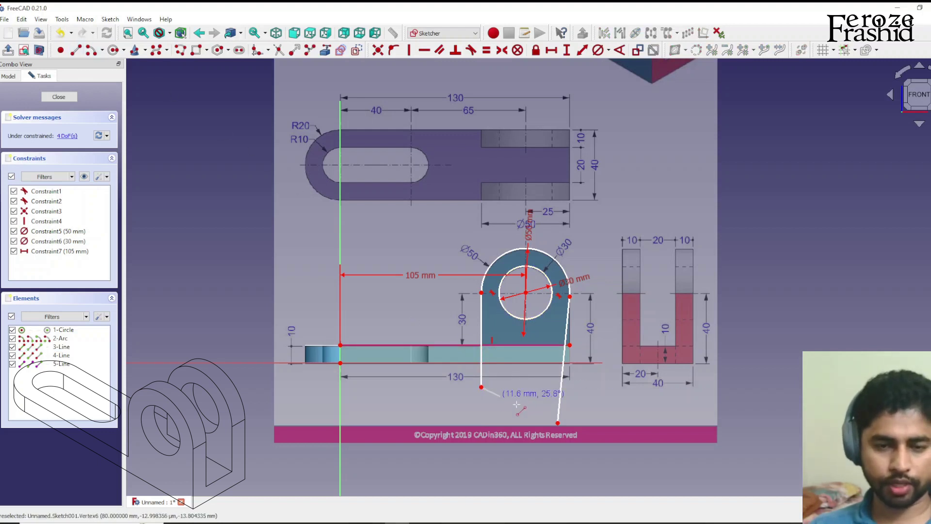
pyautogui.click(558, 423)
pyautogui.rightClick(579, 415)
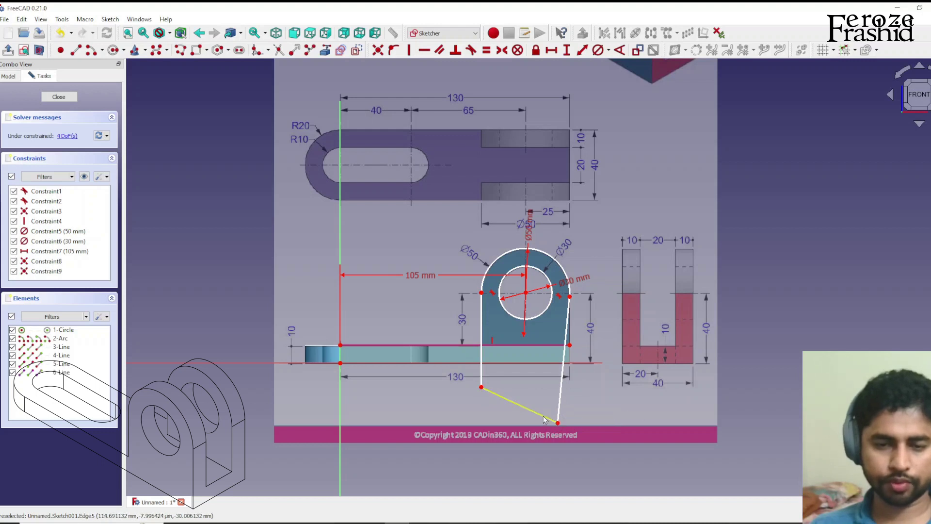
# Step: Make the bottom line horizontal, place its left end on the base edge, join the right side
pyautogui.click(529, 408)
pyautogui.click(424, 50)
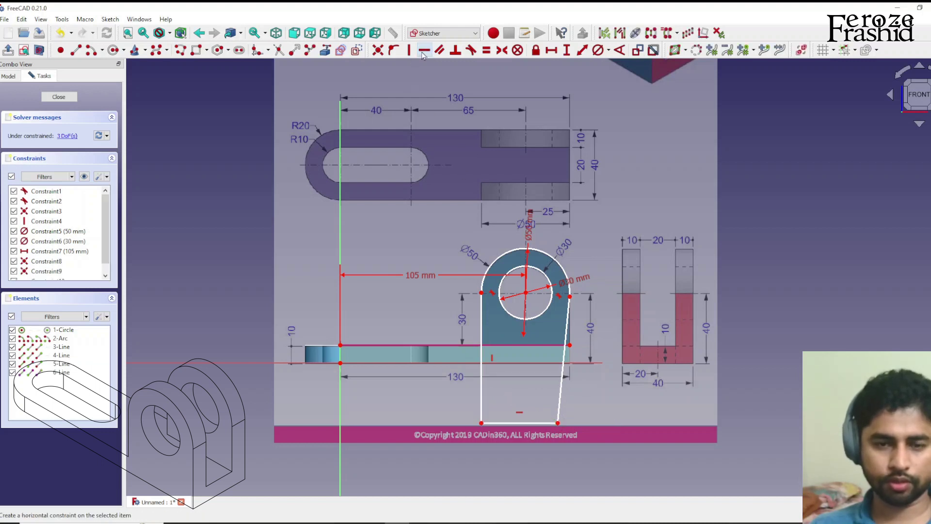
pyautogui.click(482, 423)
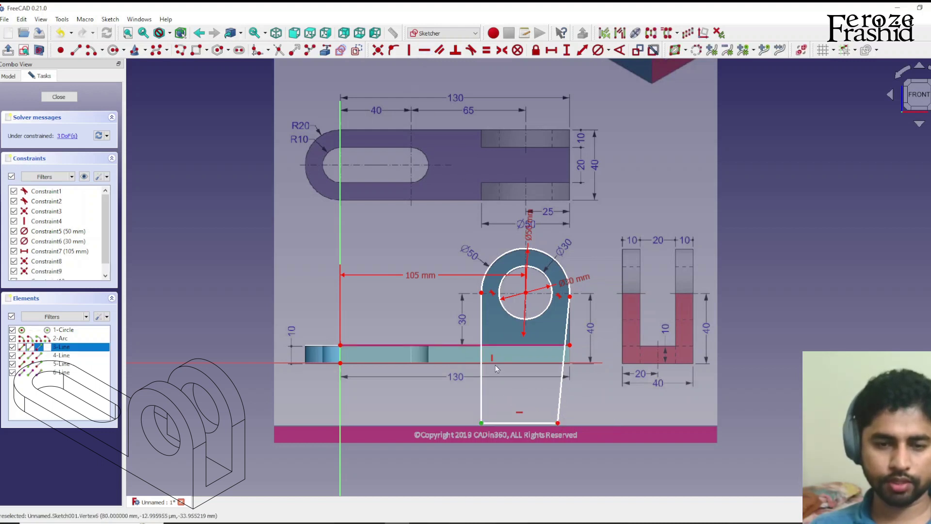
pyautogui.click(468, 345)
pyautogui.click(393, 50)
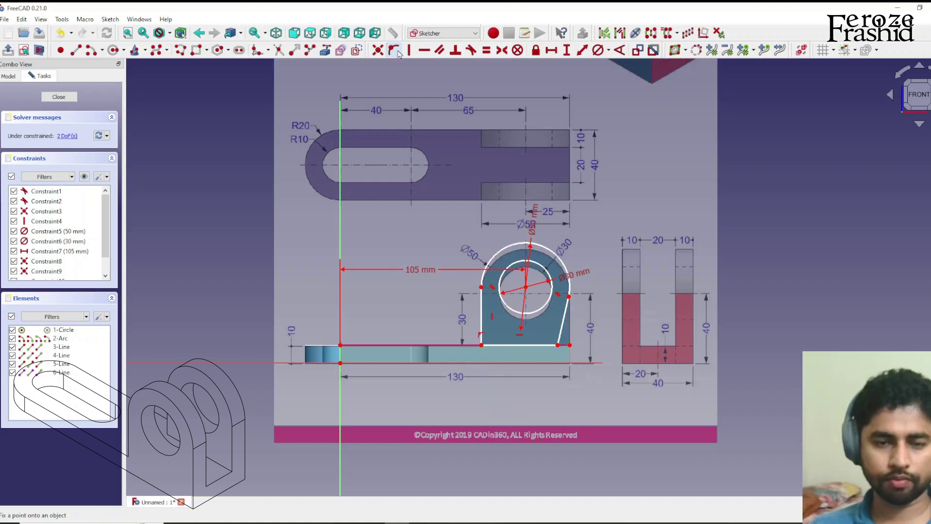
pyautogui.click(559, 346)
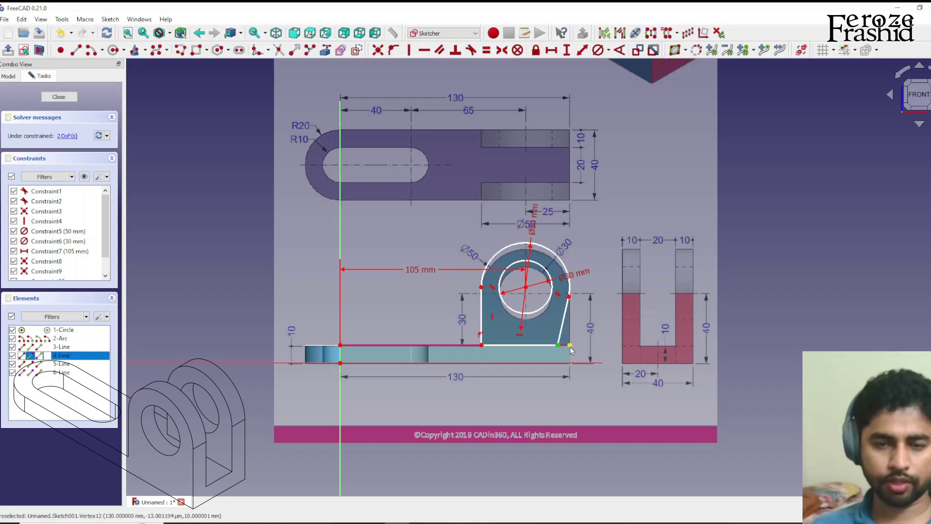
pyautogui.click(570, 344)
pyautogui.click(382, 56)
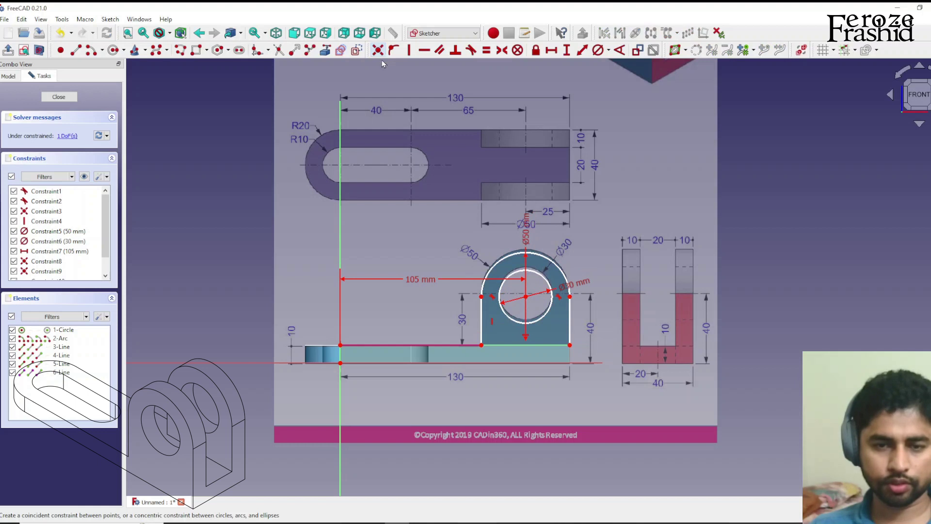
# Step: Constrain the hole centre 30 mm above the bottom line
pyautogui.scroll(3, 540, 300)
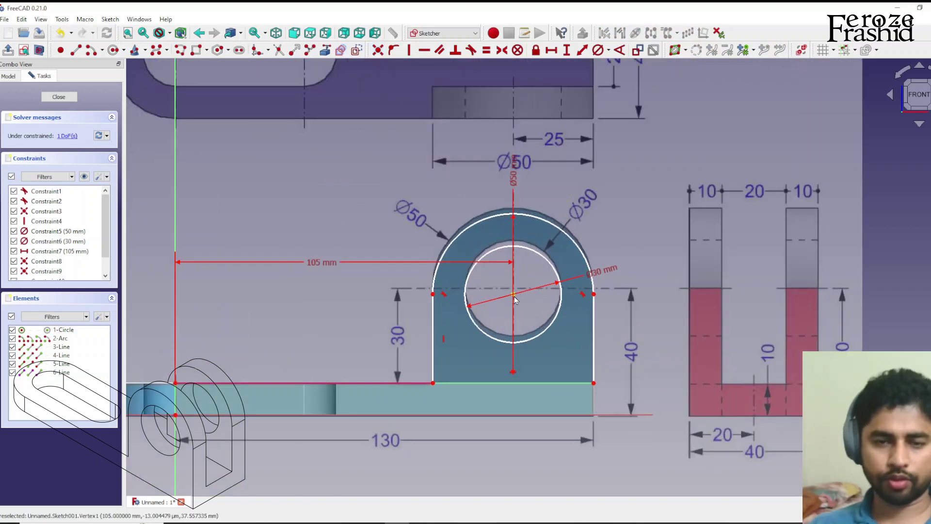
pyautogui.moveTo(514, 295)
pyautogui.mouseDown()
pyautogui.moveTo(517, 276)
pyautogui.moveTo(518, 291)
pyautogui.mouseUp()
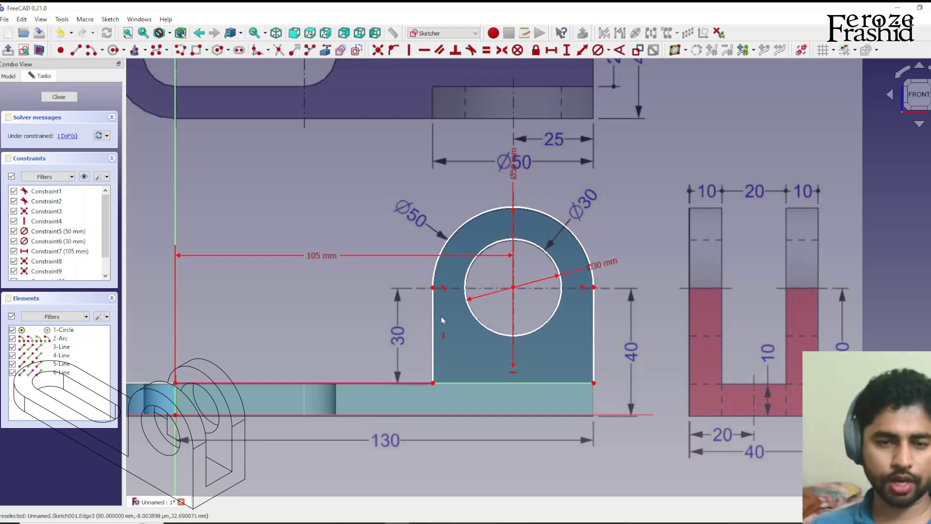
pyautogui.click(514, 288)
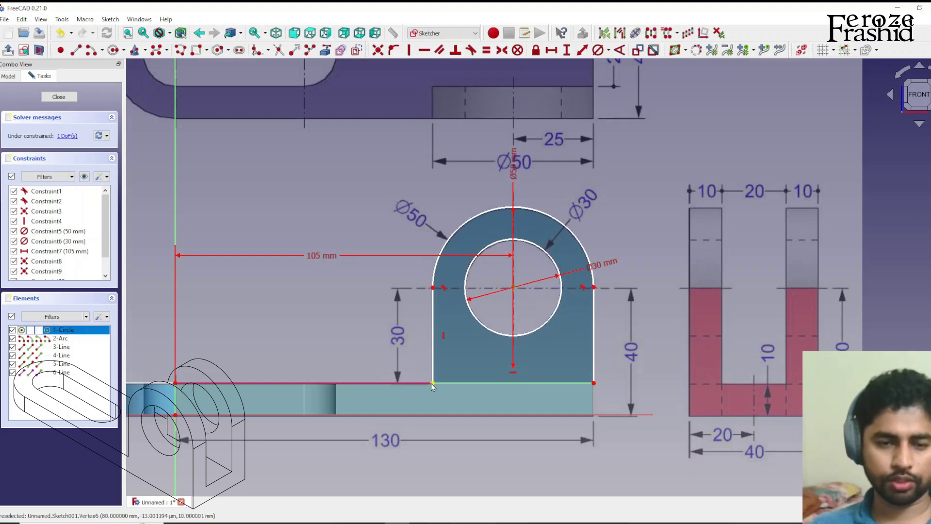
pyautogui.click(539, 387)
pyautogui.click(582, 50)
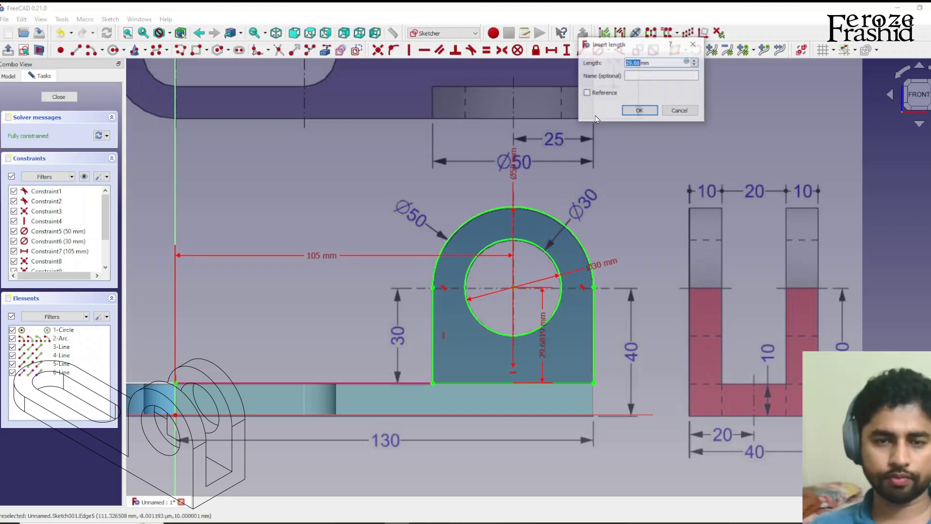
pyautogui.write('30')
pyautogui.press('Return')
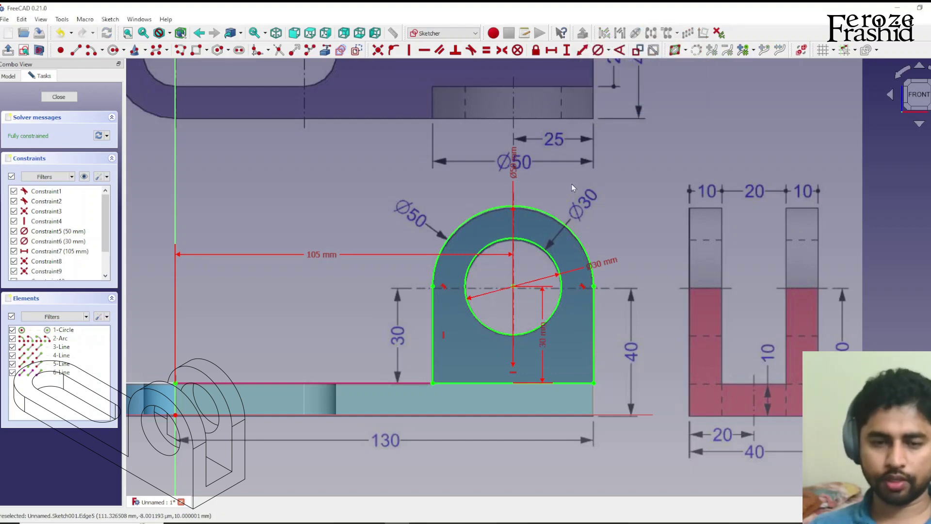
pyautogui.scroll(-2, 537, 279)
# Step: Close Sketch001 and inspect the Ø50 profile with its Ø30 hole standing on the plate
pyautogui.click(59, 96)
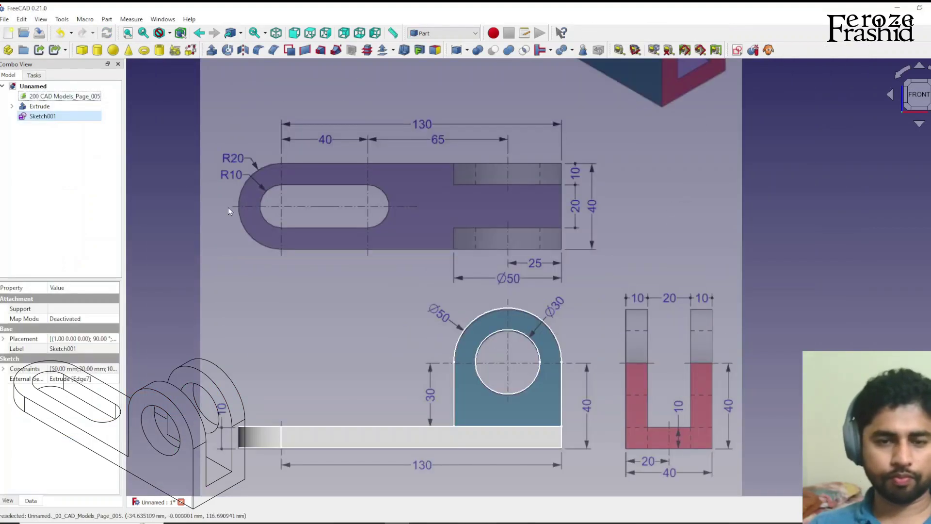
pyautogui.moveTo(650, 303)
pyautogui.mouseDown(button='middle')
pyautogui.moveTo(495, 368)
pyautogui.moveTo(595, 298)
pyautogui.moveTo(603, 176)
pyautogui.mouseUp(button='middle')
pyautogui.scroll(2, 632, 339)
pyautogui.moveTo(633, 339); pyautogui.dragTo(596, 330, button='middle')
pyautogui.scroll(-2, 597, 330)
pyautogui.scroll(2, 621, 185)
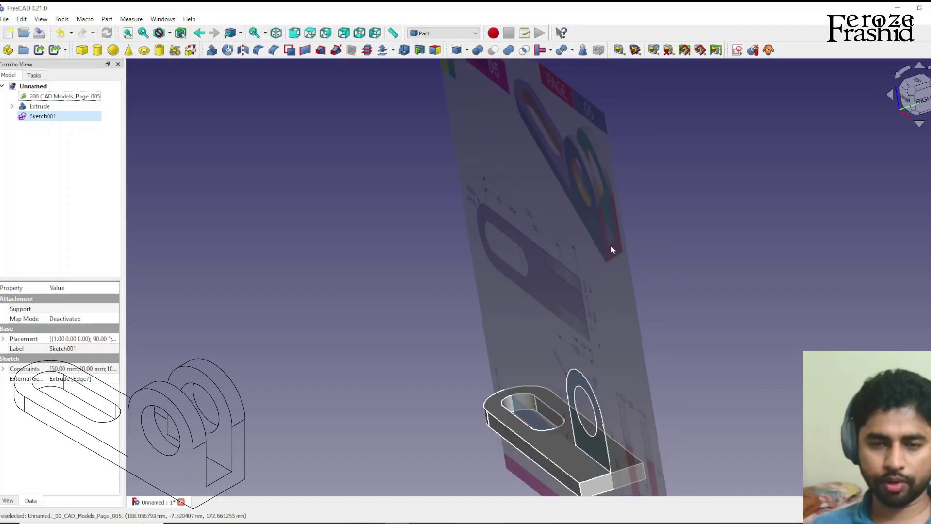
pyautogui.scroll(3, 596, 283)
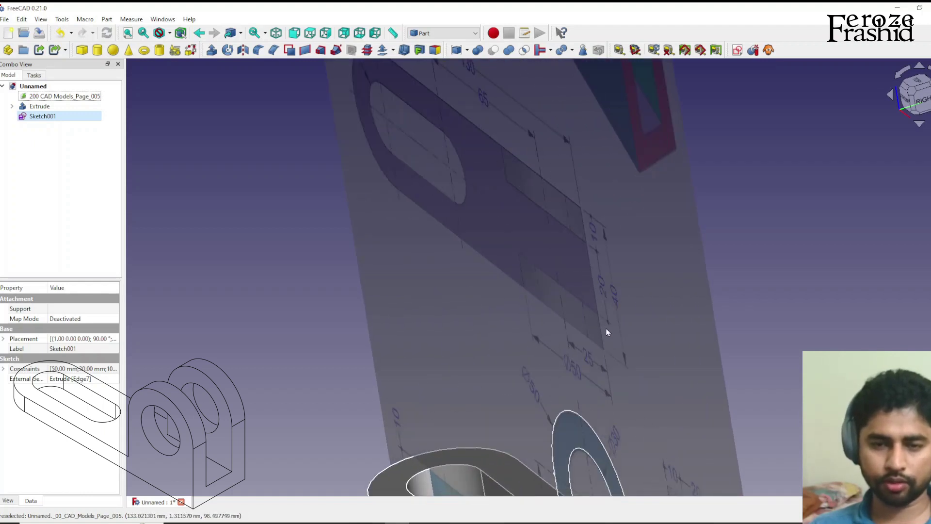
pyautogui.moveTo(605, 295)
pyautogui.mouseDown(button='middle')
pyautogui.moveTo(636, 266)
pyautogui.moveTo(607, 339)
pyautogui.mouseUp(button='middle')
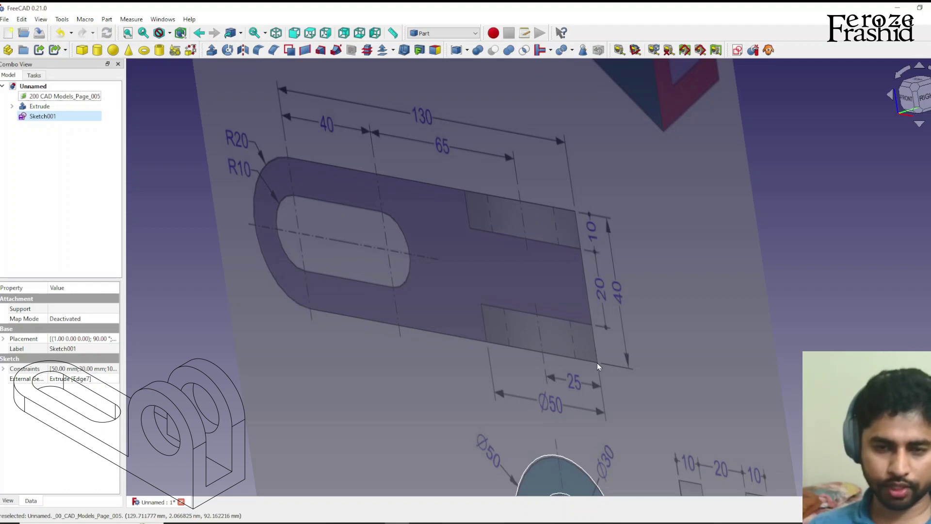
pyautogui.scroll(-3, 555, 290)
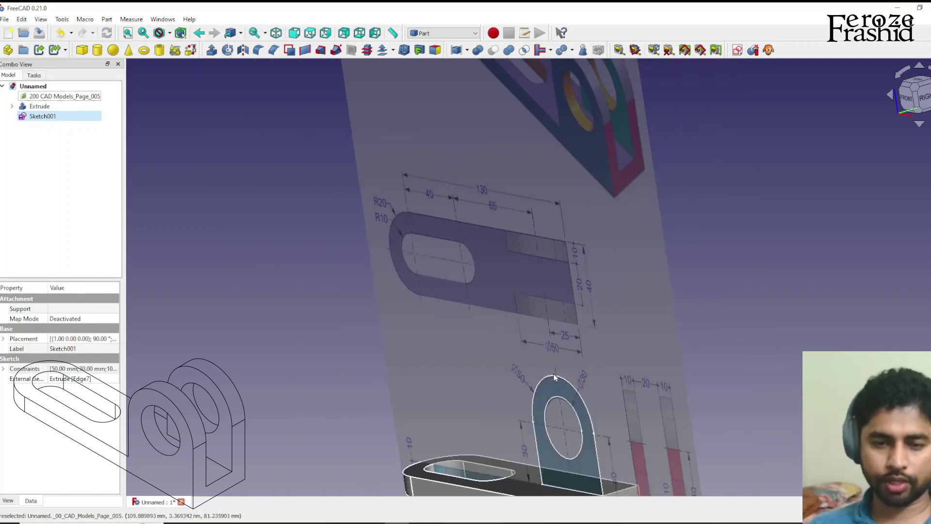
# Step: Rename Sketch001 to sksSideWall
pyautogui.click(42, 116)
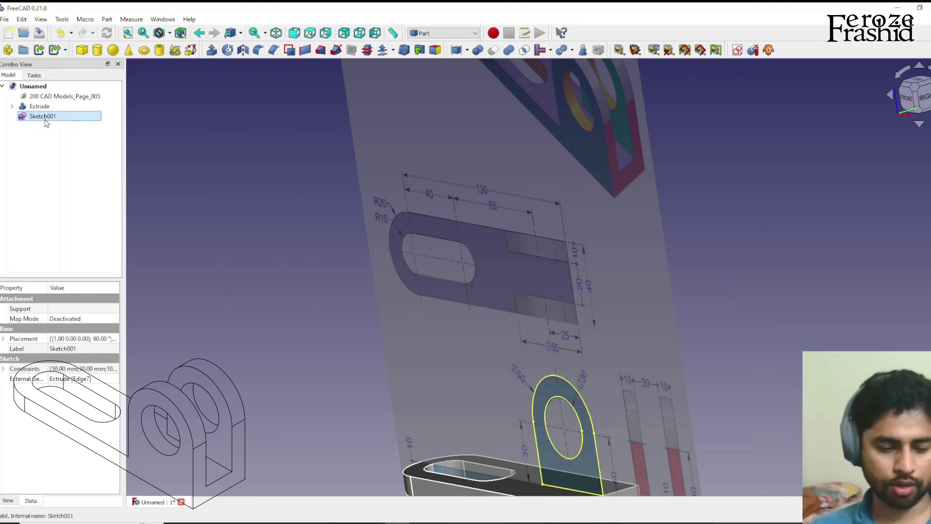
pyautogui.write('sksSideWall')
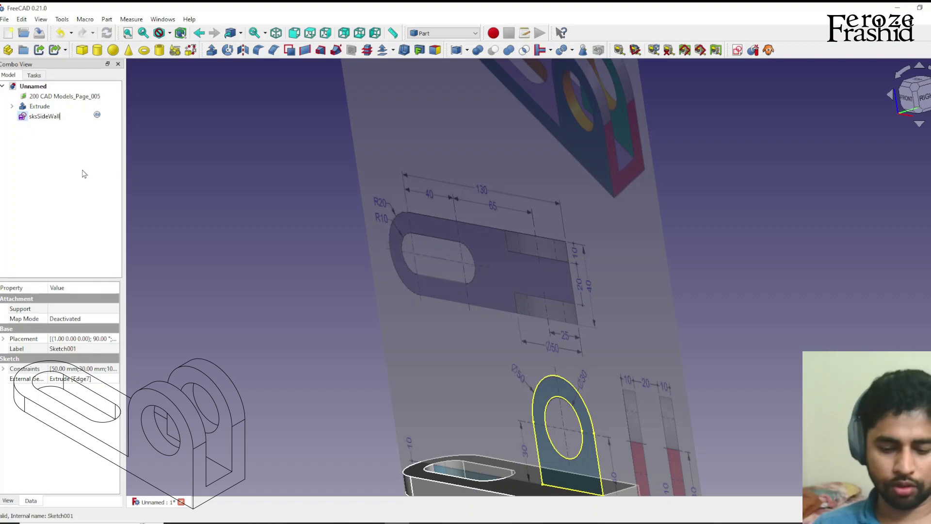
pyautogui.press('Return')
pyautogui.scroll(-2, 342, 167)
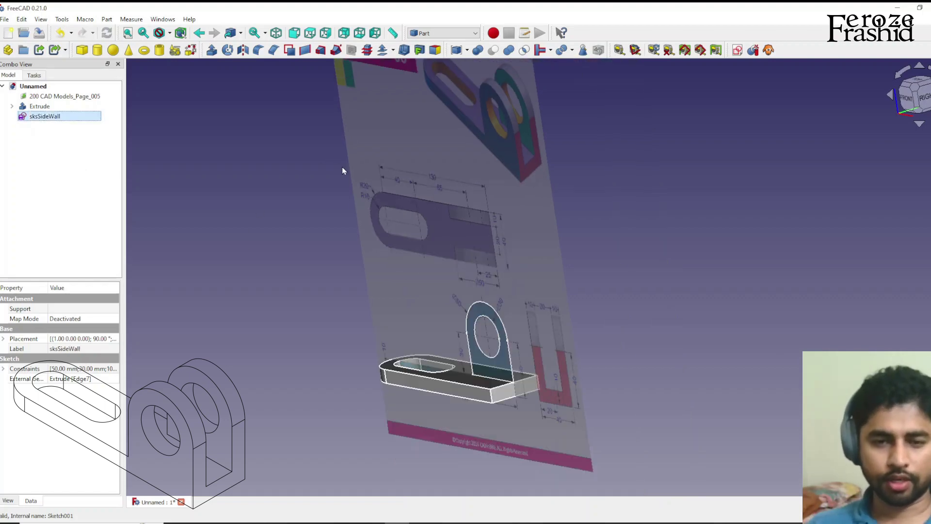
pyautogui.scroll(3, 436, 326)
pyautogui.moveTo(565, 367); pyautogui.dragTo(519, 399, button='middle')
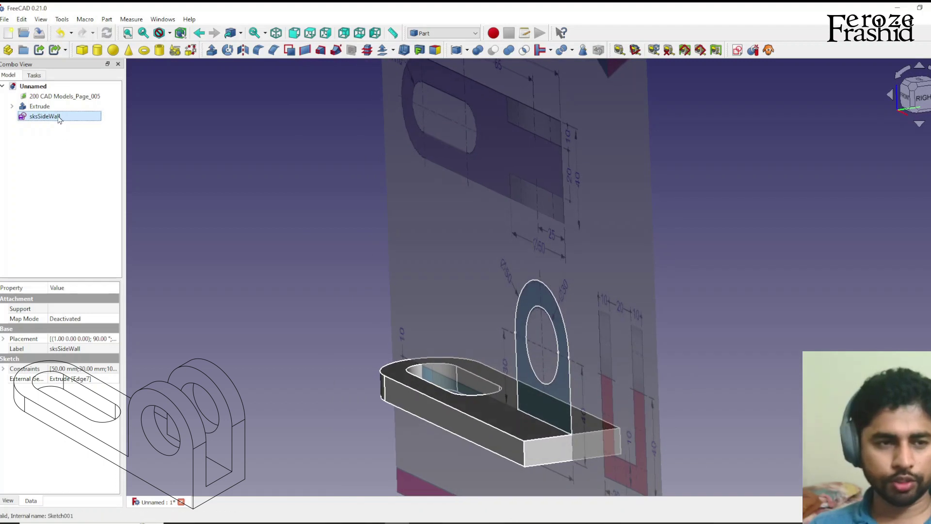
# Step: Set sksSideWall's Placement position y to -10 mm
pyautogui.click(4, 338)
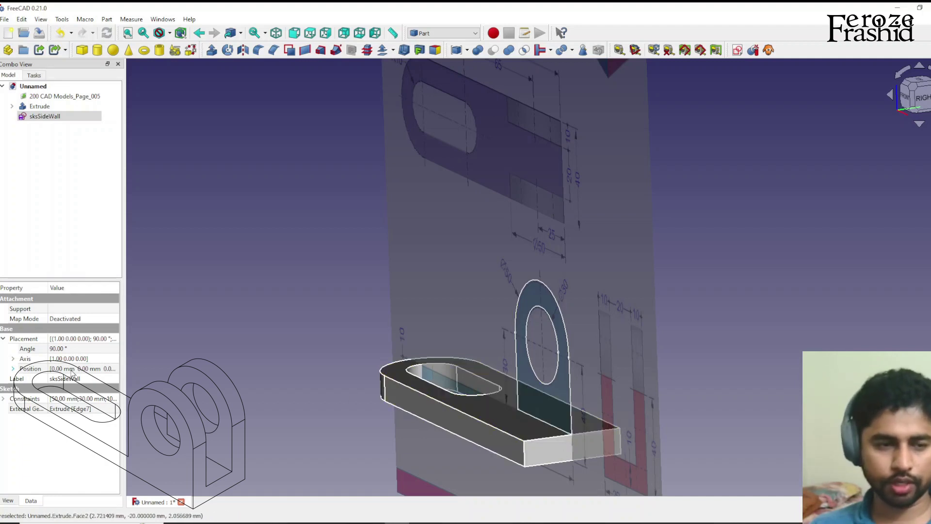
pyautogui.click(14, 369)
pyautogui.click(55, 389)
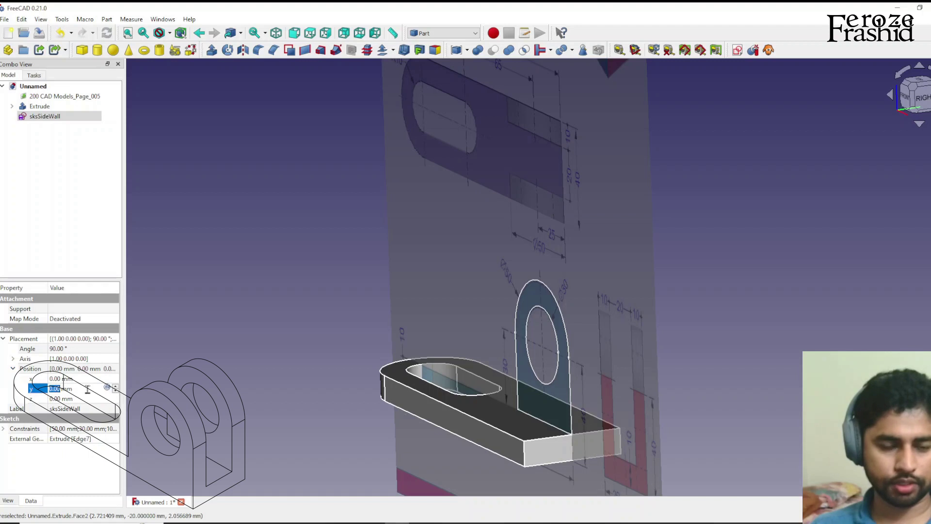
pyautogui.write('10')
pyautogui.press('Return')
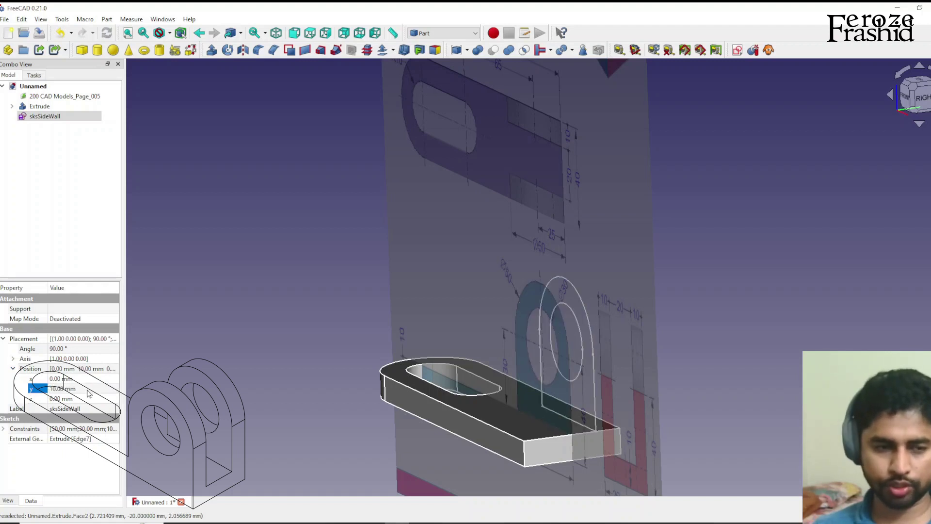
pyautogui.click(78, 389)
pyautogui.write('-10')
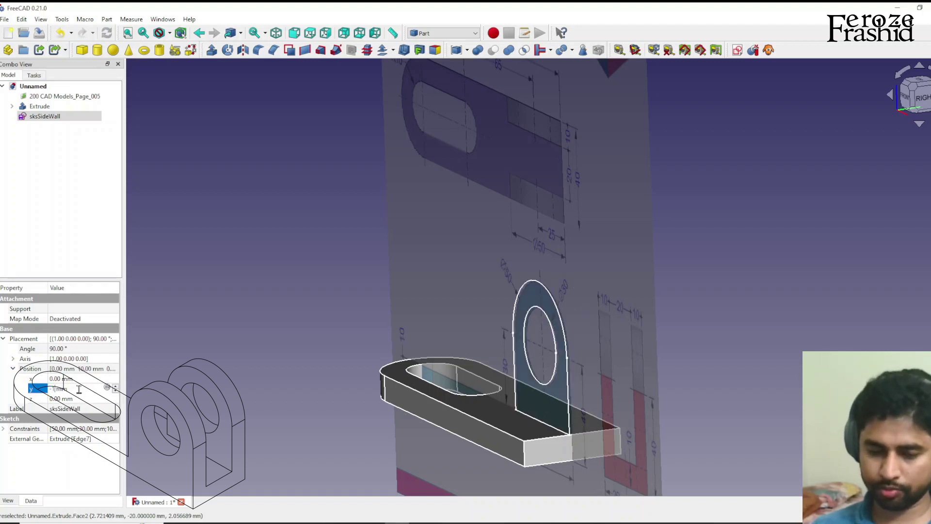
pyautogui.press('Return')
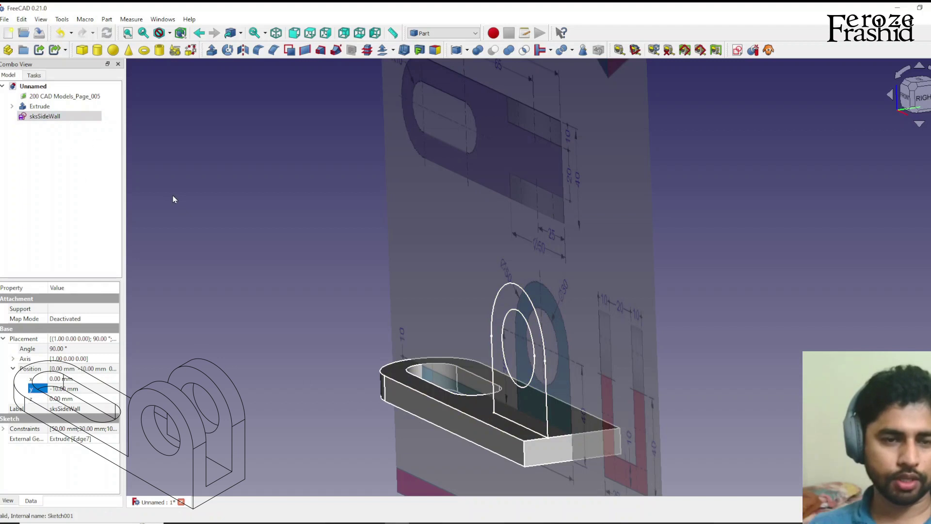
# Step: Extrude sksSideWall 10 mm along its normal into the Extrude001 wall
pyautogui.click(212, 50)
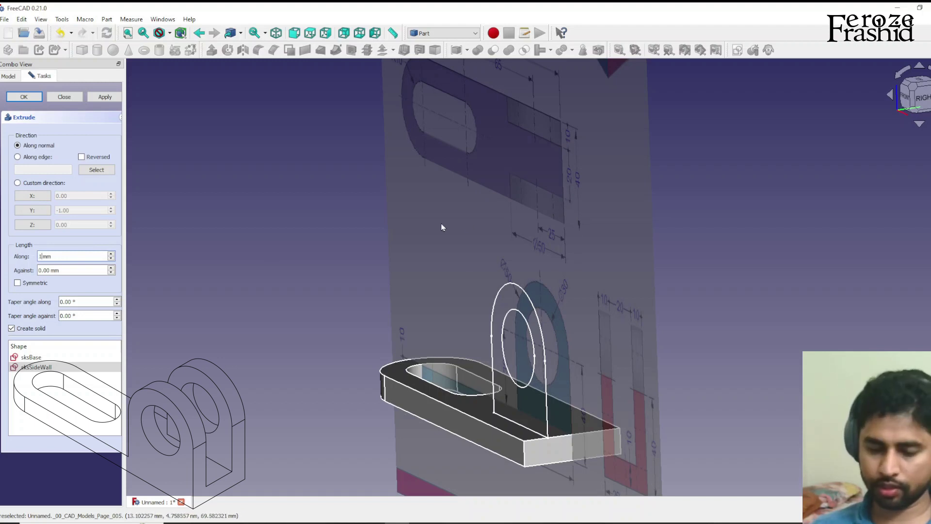
pyautogui.write('0')
pyautogui.press('Return')
pyautogui.scroll(2, 560, 439)
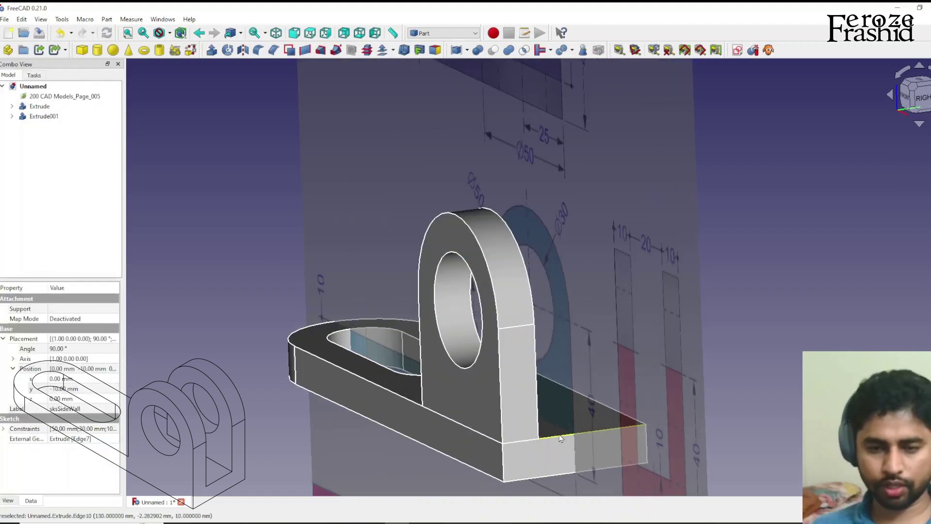
pyautogui.moveTo(560, 439); pyautogui.dragTo(598, 326, button='middle')
pyautogui.click(590, 308)
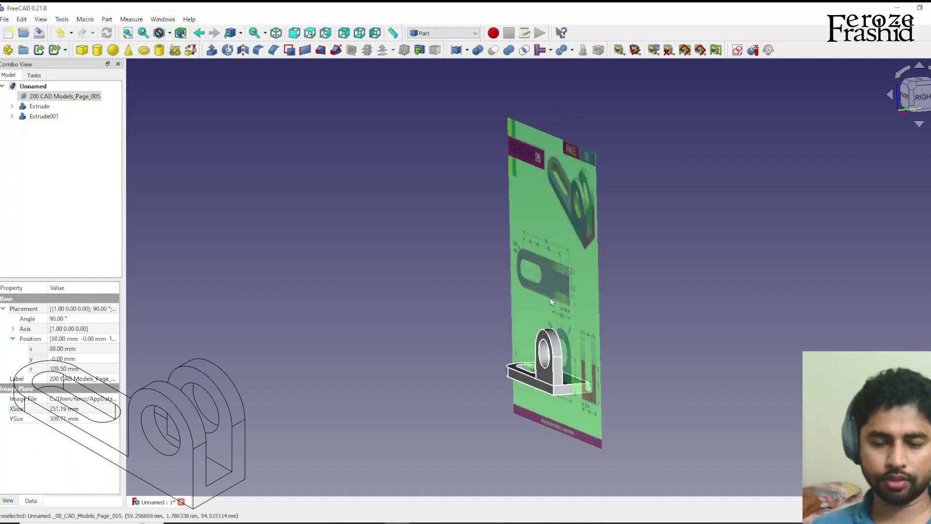
# Step: Mirror the Extrude001 wall across the XZ plane
pyautogui.click(640, 362)
pyautogui.moveTo(640, 362); pyautogui.dragTo(557, 364, button='middle')
pyautogui.click(557, 374)
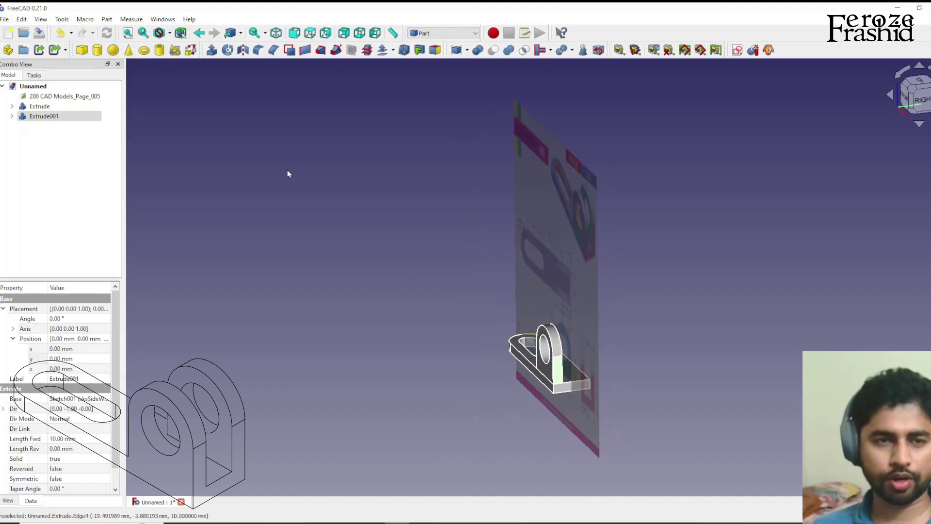
pyautogui.click(243, 50)
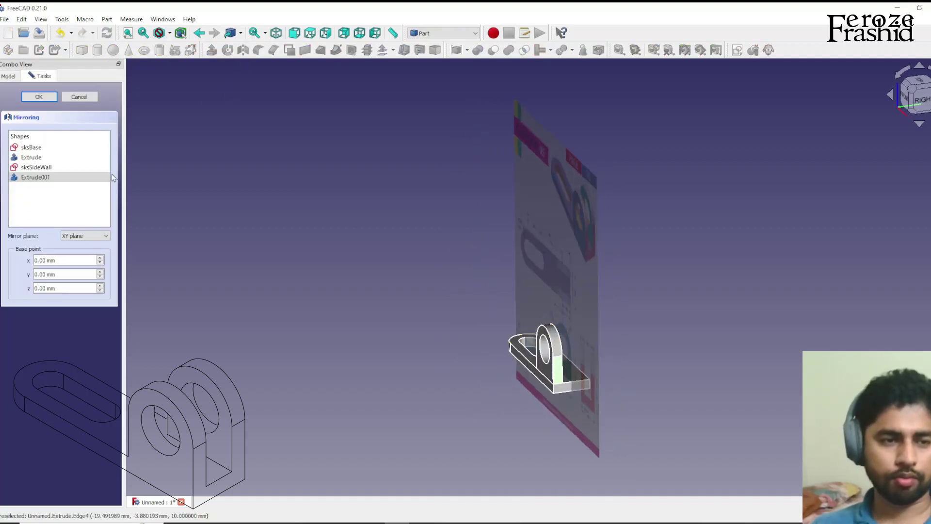
pyautogui.click(87, 237)
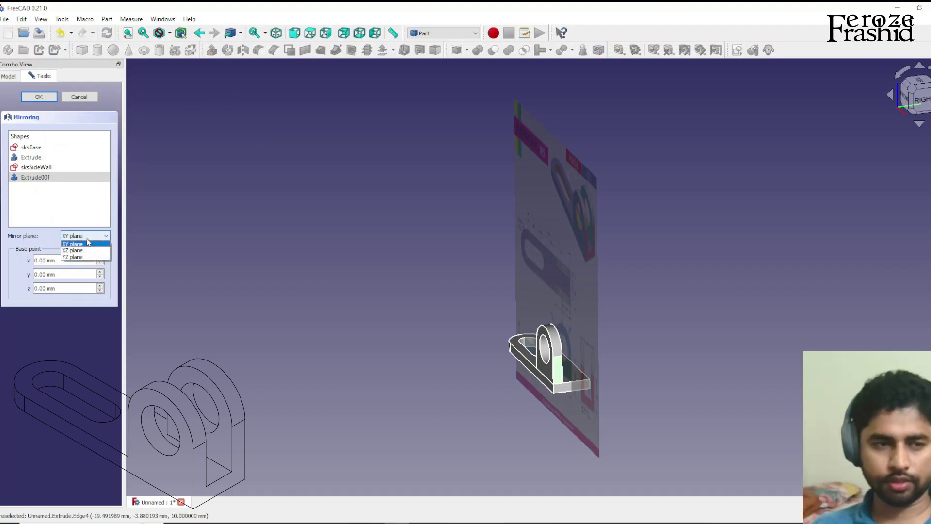
pyautogui.click(86, 250)
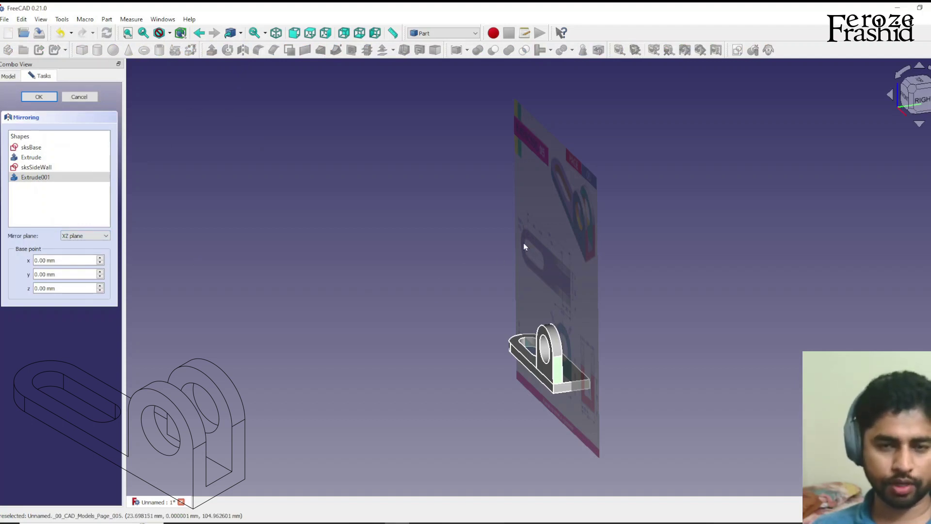
pyautogui.click(40, 97)
# Step: Hide the reference drawing plane
pyautogui.moveTo(378, 253); pyautogui.dragTo(635, 350, button='middle')
pyautogui.click(621, 265)
pyautogui.press('space')
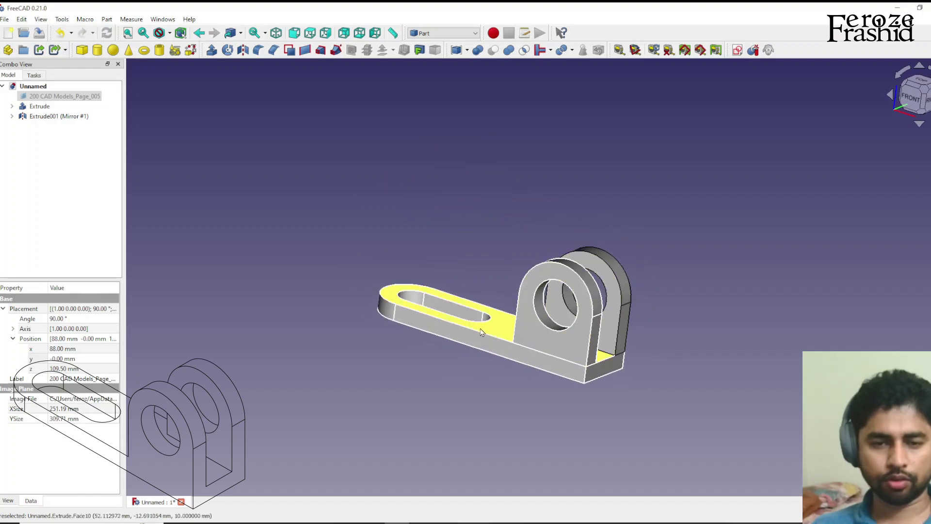
pyautogui.click(482, 332)
# Step: Union the base plate Extrude, Extrude001 and its mirror into one Fusion
pyautogui.click(562, 322)
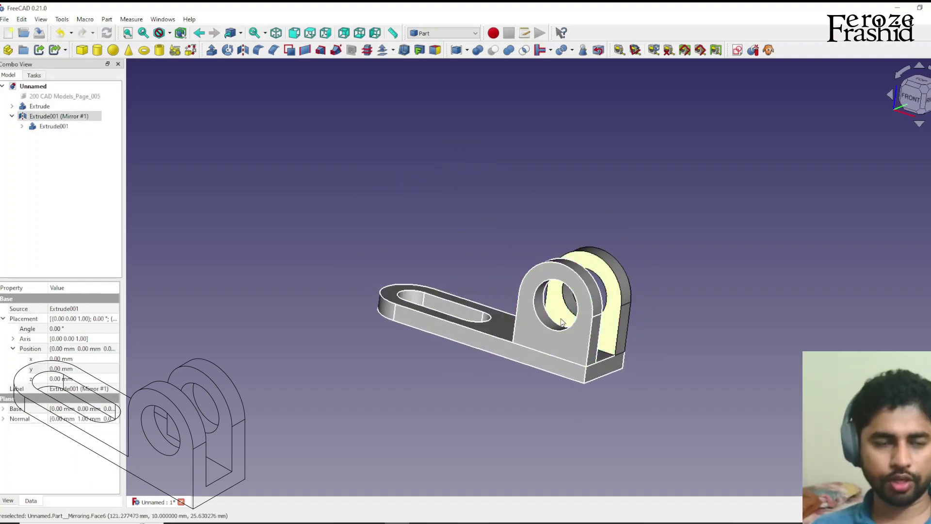
pyautogui.click(38, 108)
pyautogui.click(40, 116)
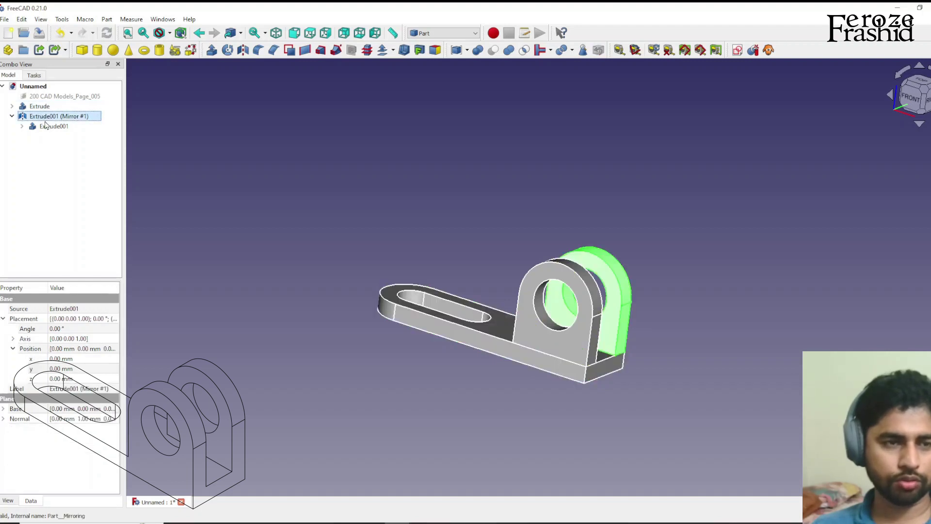
pyautogui.keyDown('ctrl'); pyautogui.click(48, 127); pyautogui.keyUp('ctrl')
pyautogui.keyDown('ctrl'); pyautogui.click(44, 109); pyautogui.keyUp('ctrl')
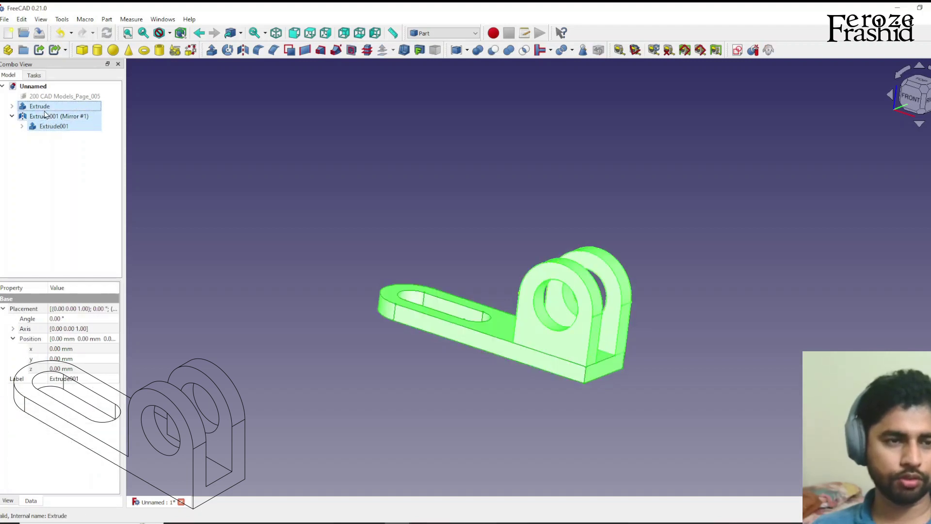
pyautogui.click(508, 50)
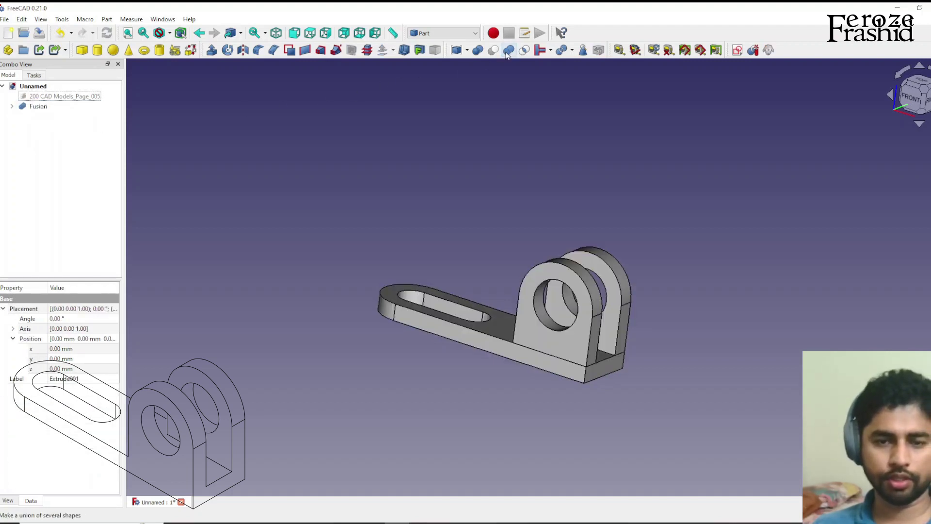
# Step: Set the Fusion's Refine property to true
pyautogui.click(38, 107)
pyautogui.click(59, 409)
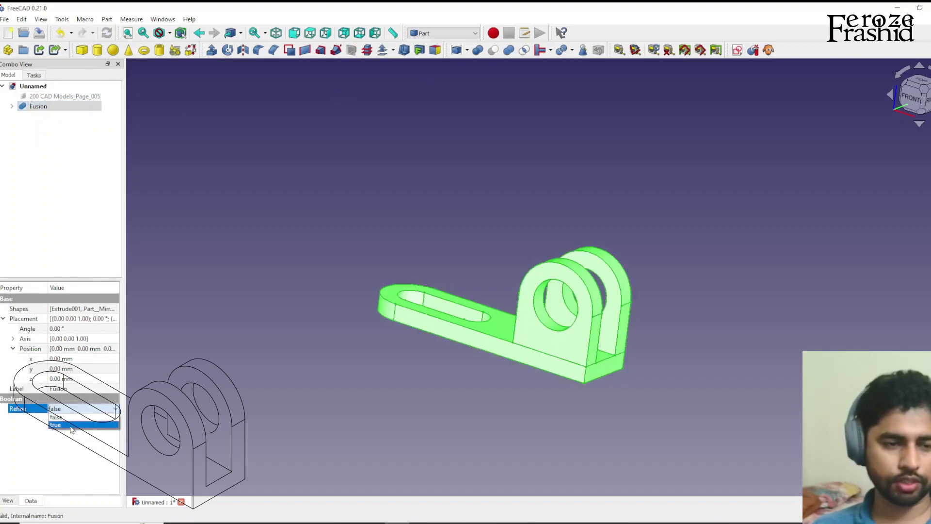
pyautogui.click(375, 402)
pyautogui.moveTo(485, 310); pyautogui.dragTo(544, 339, button='middle')
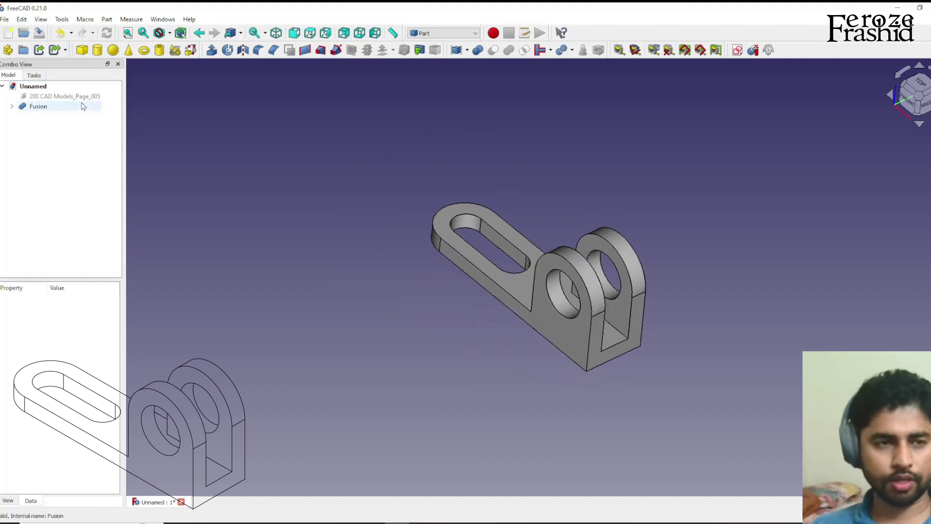
pyautogui.click(64, 96)
# Step: Show the reference drawing again and transform it -32 mm behind the fused part
pyautogui.press('space')
pyautogui.click(298, 276)
pyautogui.press('1')
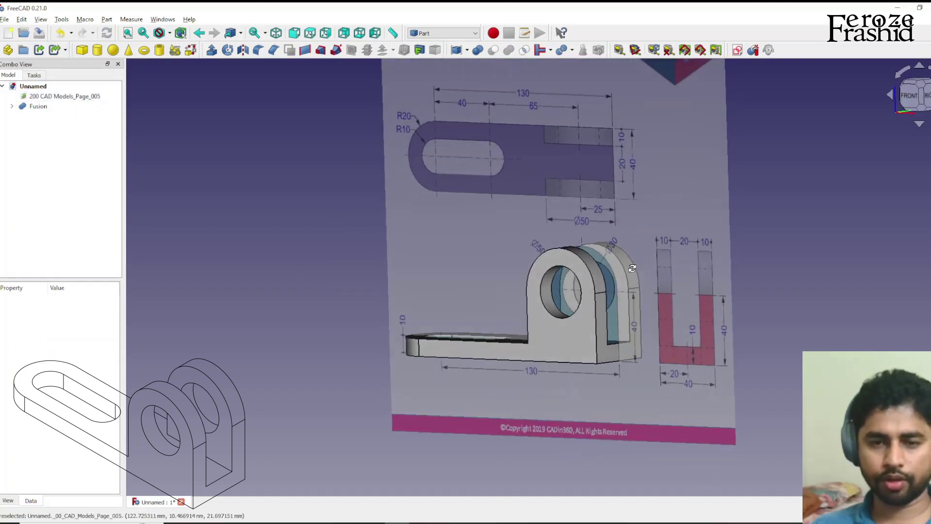
pyautogui.press('0')
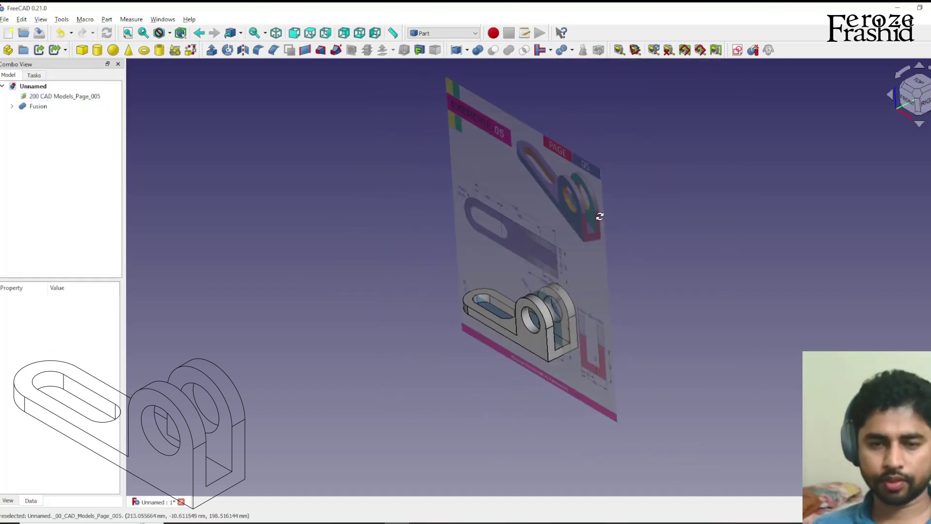
pyautogui.rightClick(57, 101)
pyautogui.click(77, 103)
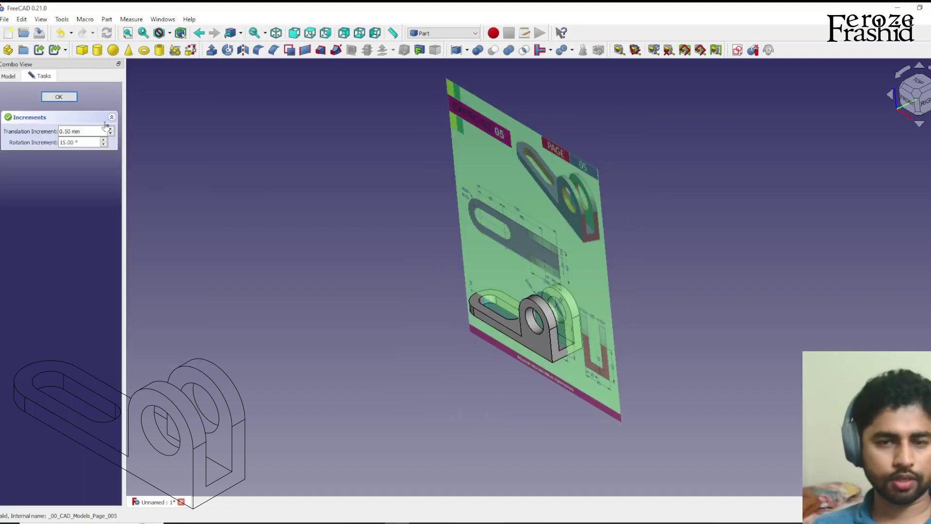
pyautogui.moveTo(441, 299); pyautogui.dragTo(464, 284)
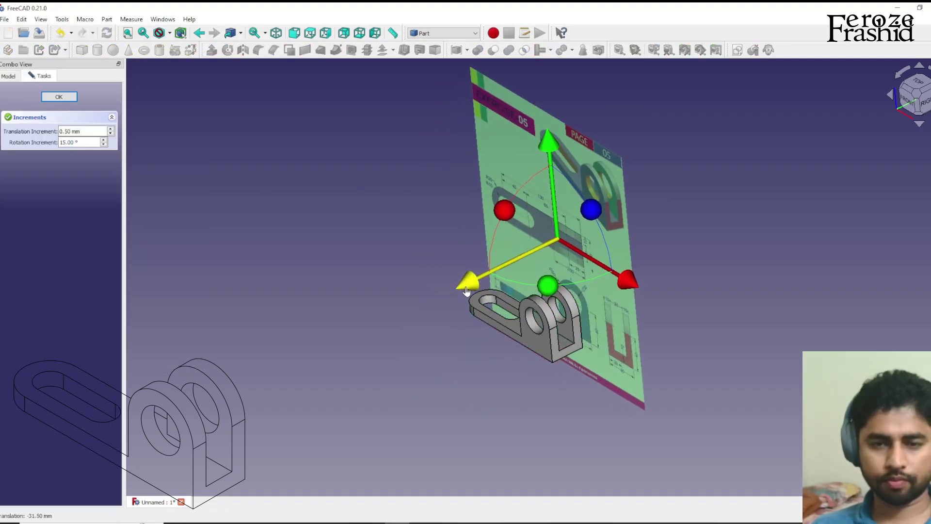
pyautogui.moveTo(464, 283); pyautogui.dragTo(621, 216, button='middle')
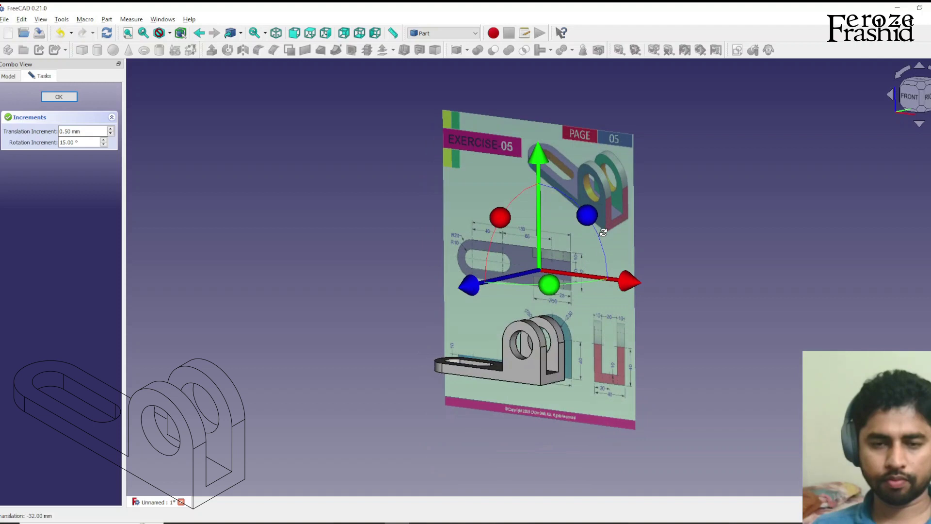
pyautogui.click(69, 99)
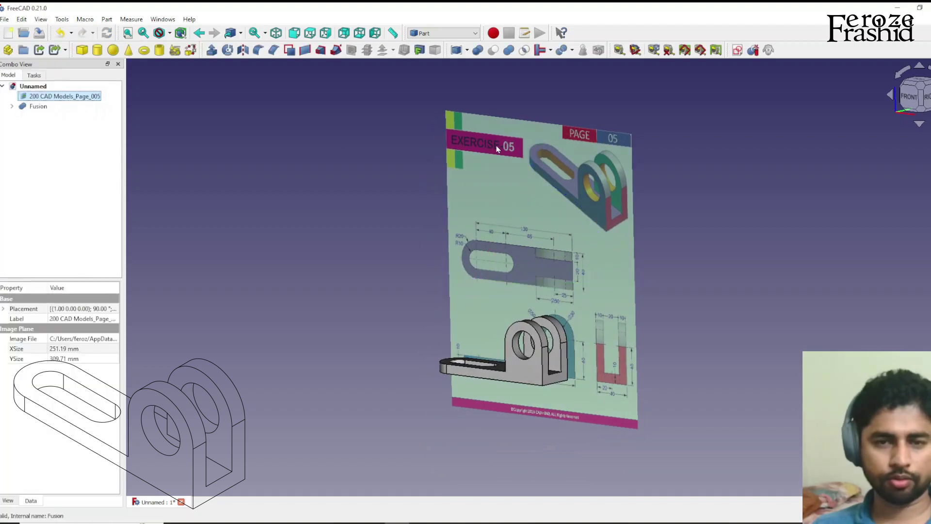
# Step: Return to isometric and zoom and pan to compare the part with the drawing
pyautogui.click(920, 88)
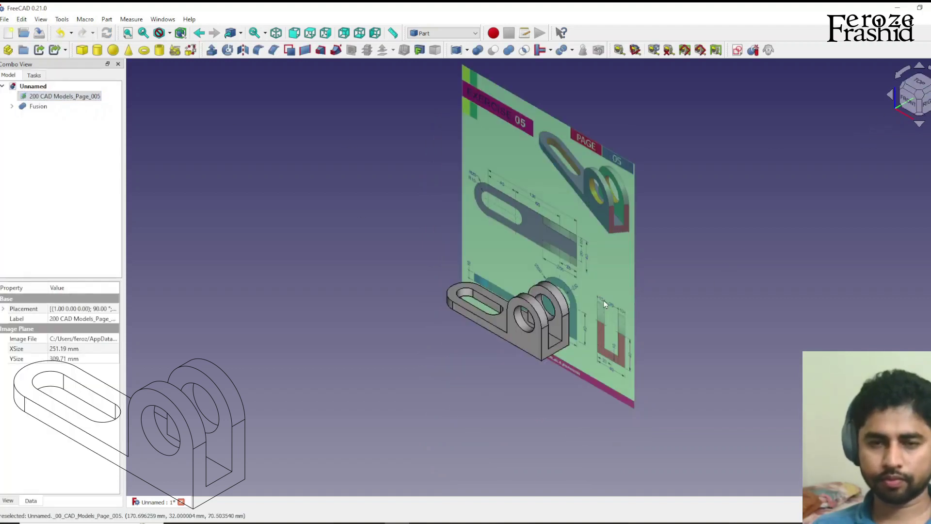
pyautogui.scroll(3, 594, 167)
pyautogui.moveTo(574, 284)
pyautogui.mouseDown(button='middle')
pyautogui.moveTo(590, 269)
pyautogui.moveTo(584, 285)
pyautogui.mouseUp(button='middle')
pyautogui.scroll(2, 549, 307)
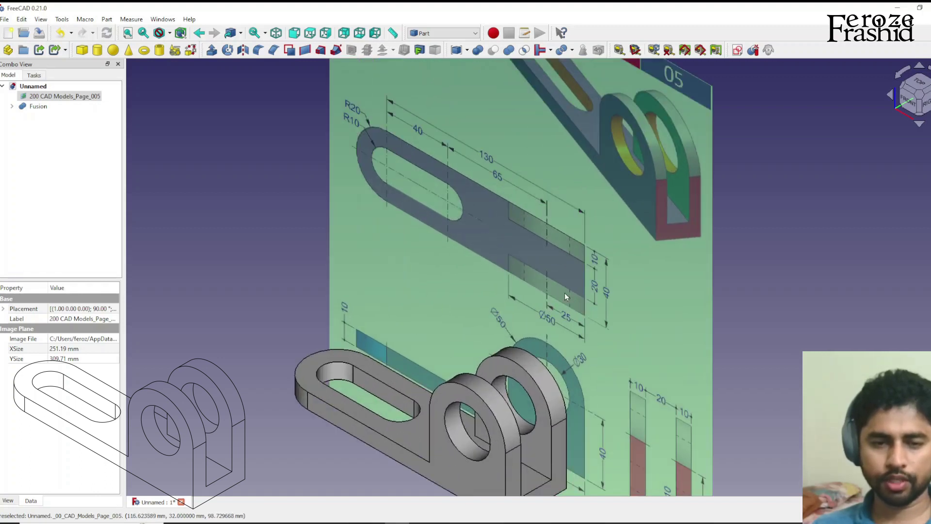
pyautogui.scroll(-1, 566, 296)
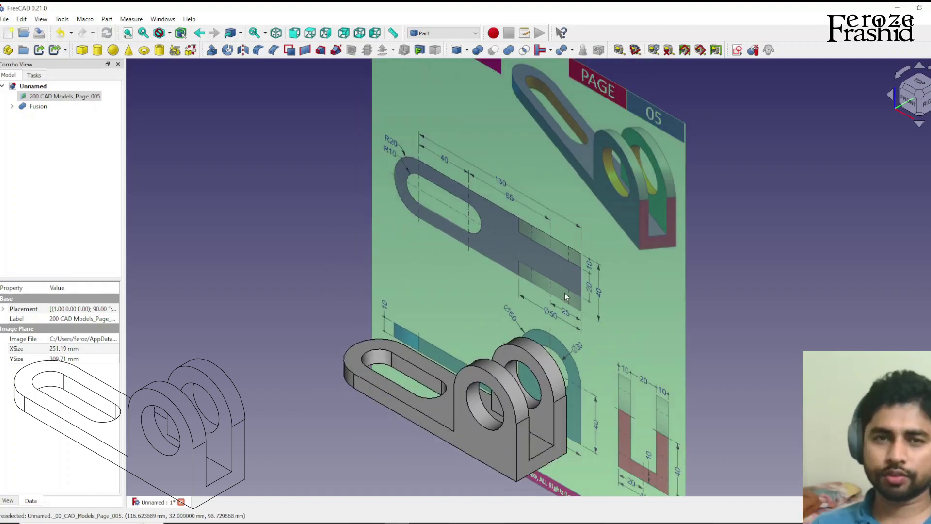